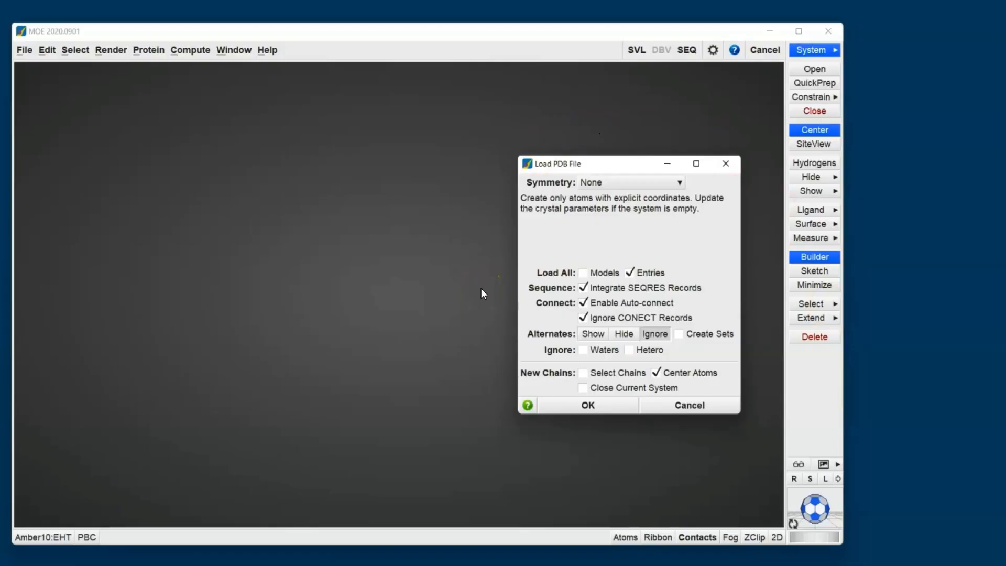
Load the PDB structure with default options and prepare it with QuickPrep using the standard settings
left_click(570, 407)
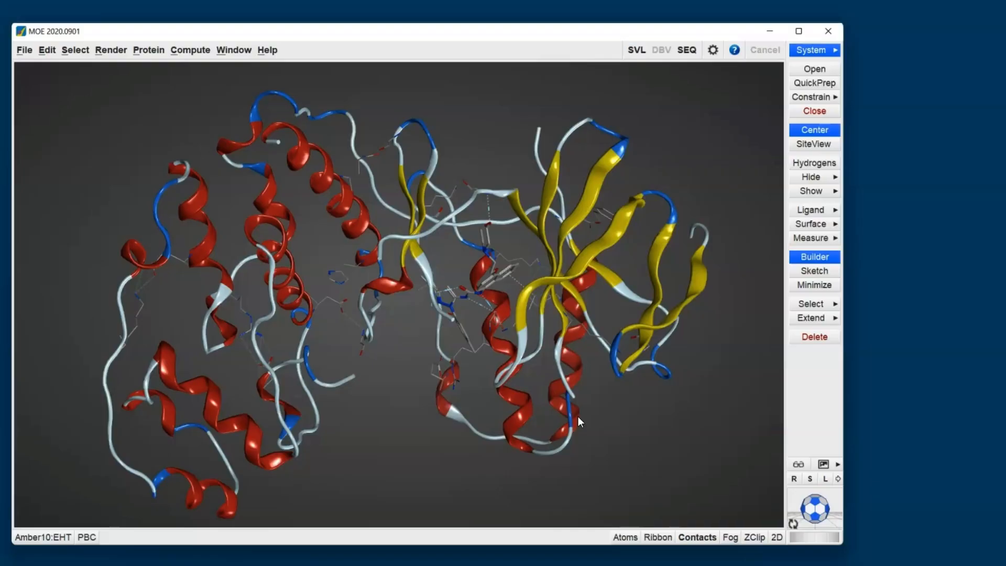
left_click(806, 84)
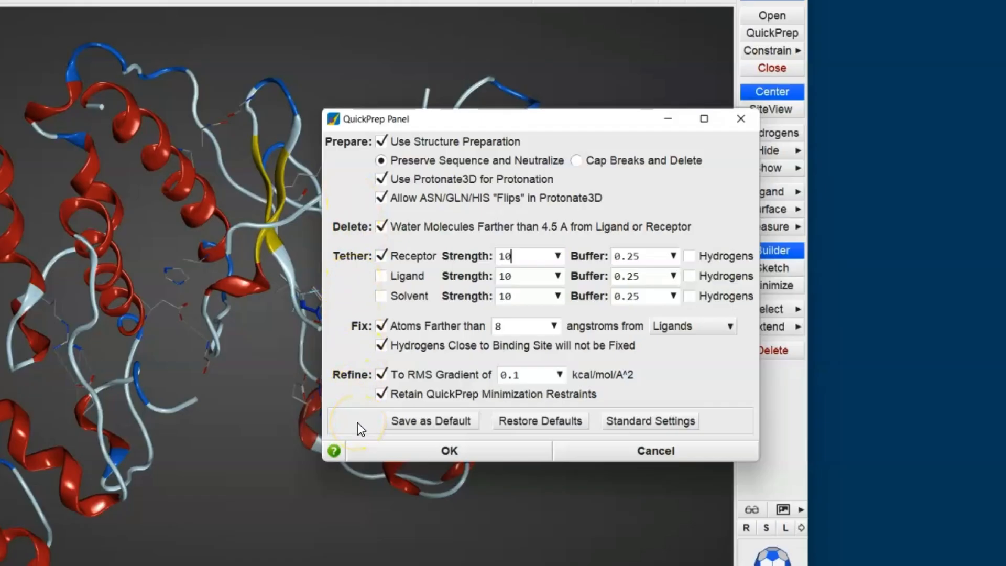
left_click(384, 447)
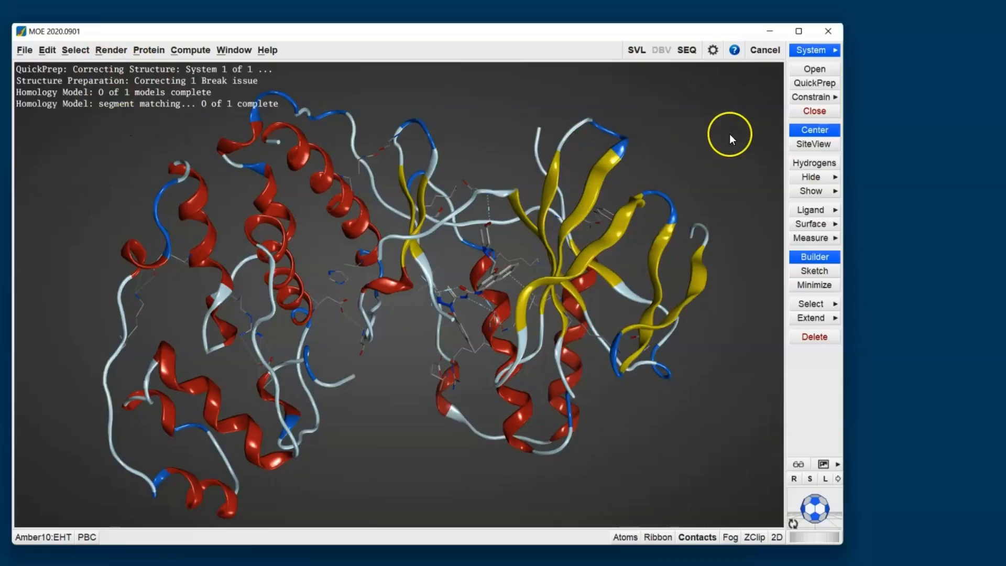
left_click(808, 84)
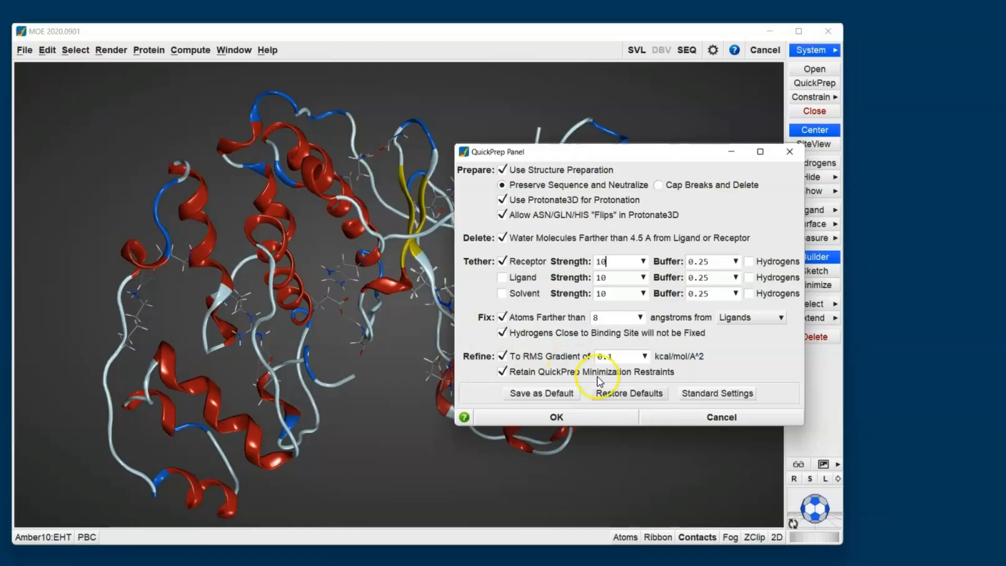
left_click(693, 417)
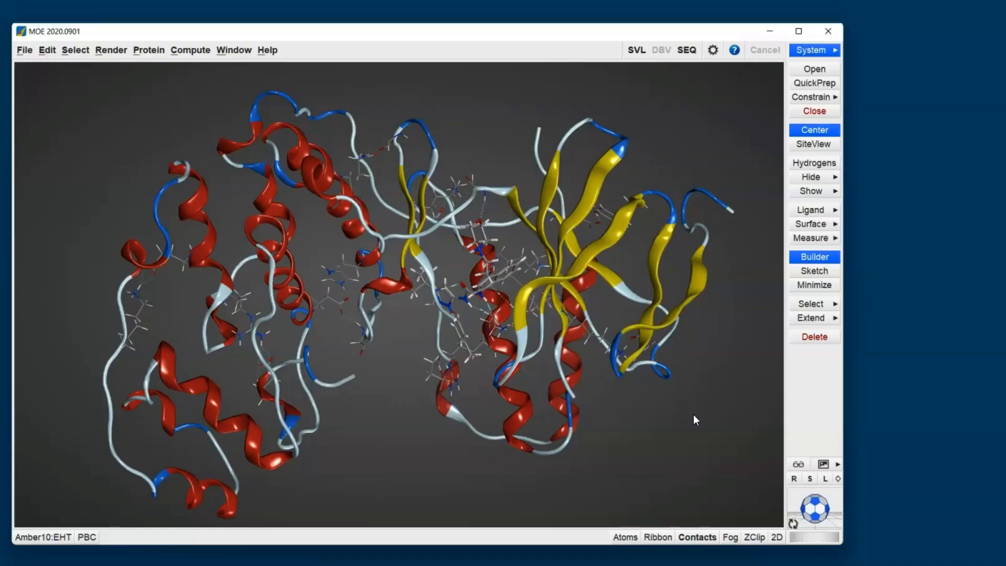
Zoom to the ligand binding site and open the System Manager docked beside the viewer
left_click(799, 148)
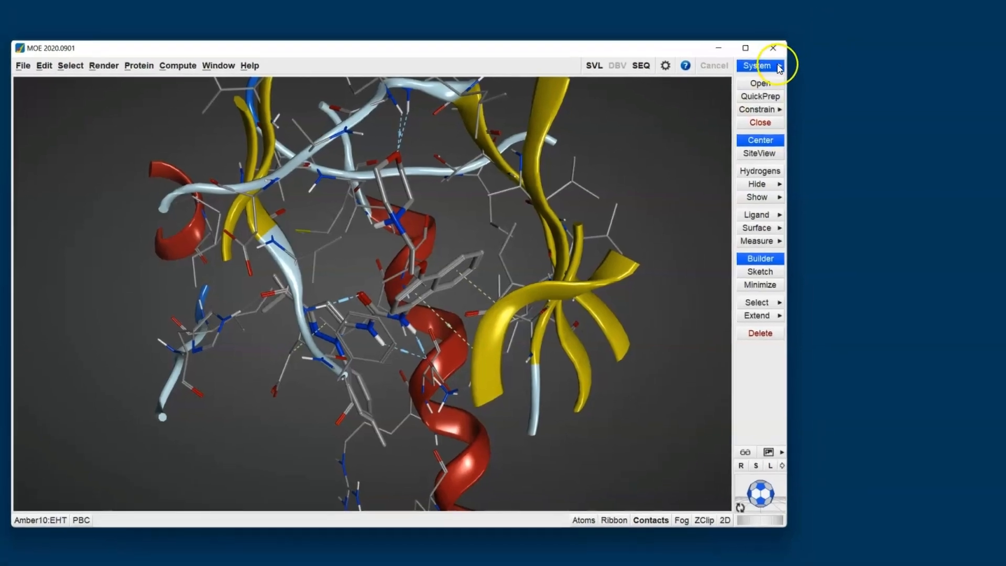
left_click(835, 50)
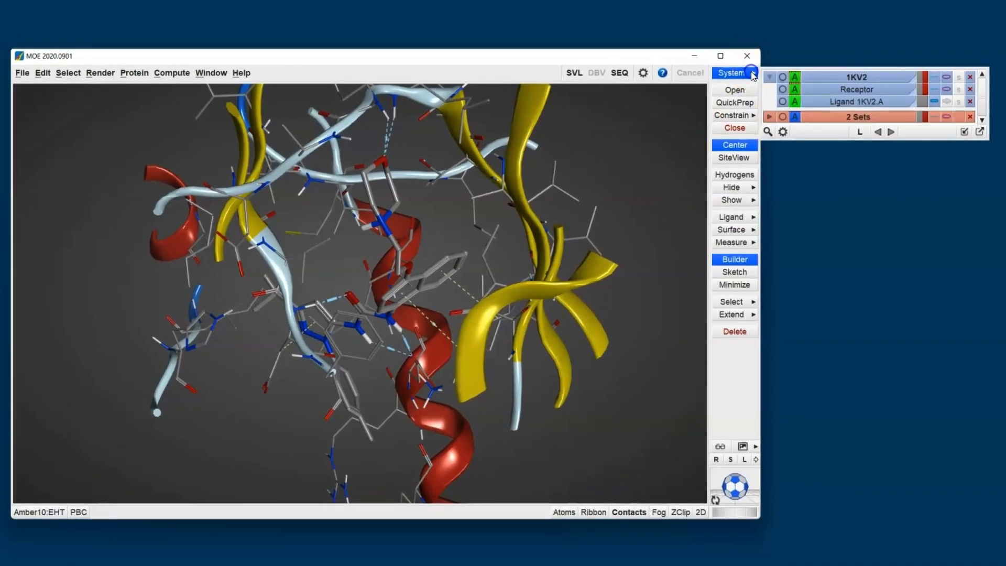
left_click(963, 132)
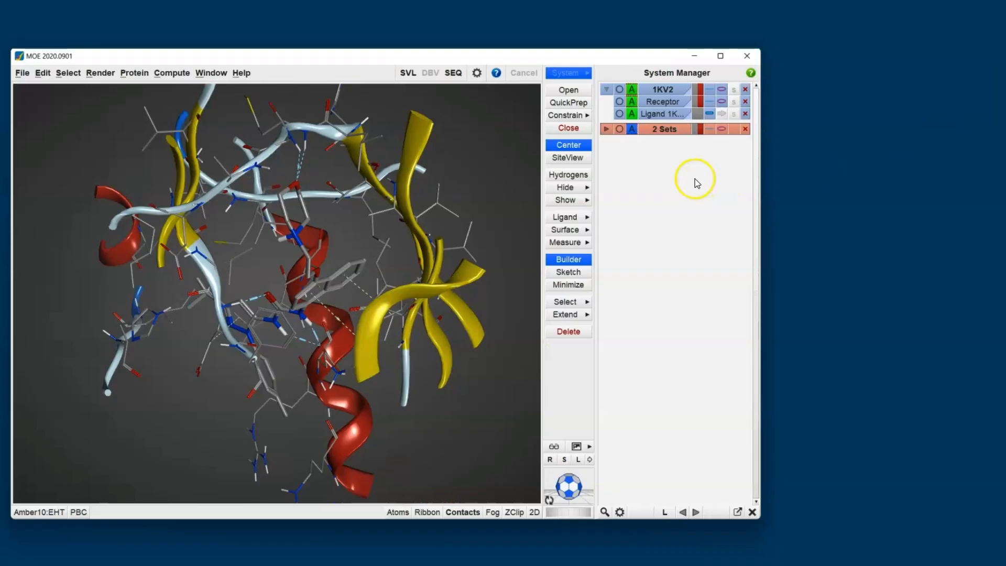
Hide the receptor ribbons so only the atoms around the binding site remain
left_click(663, 103)
left_click(663, 104)
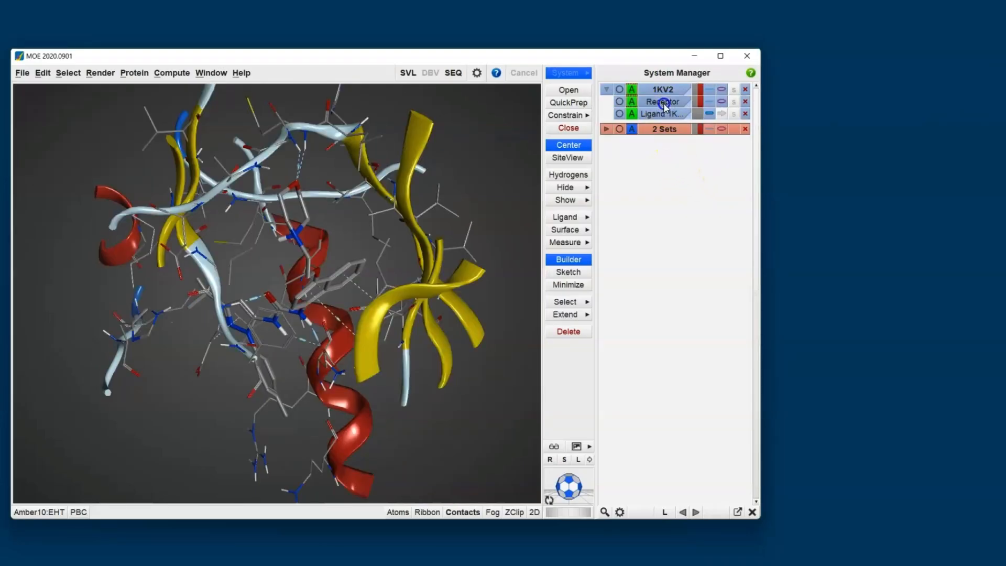
left_click(620, 113)
left_click(619, 114)
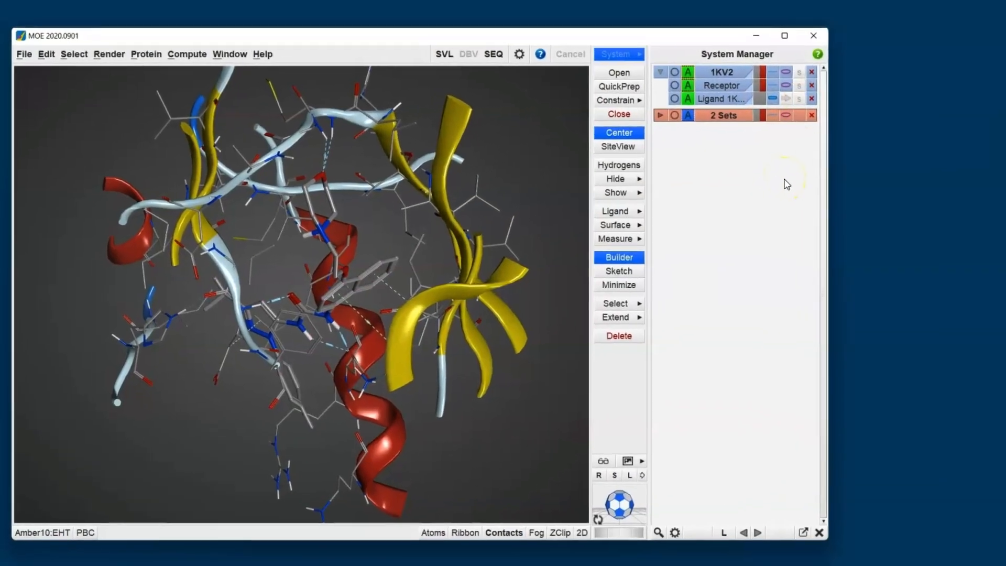
left_click(796, 95)
Set the ligand to stick style and colour its atoms magenta
left_click(754, 95)
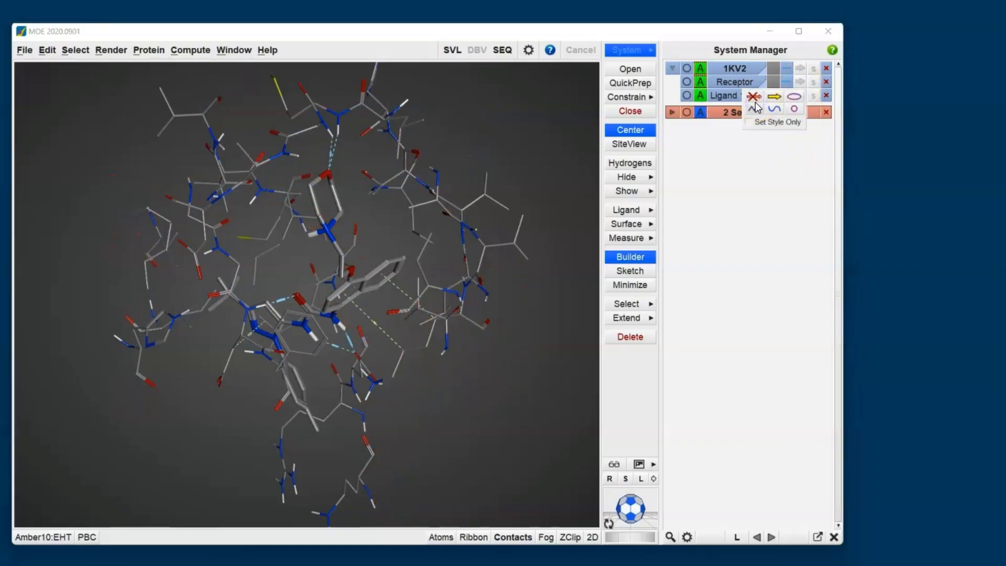
left_click(766, 112)
left_click(772, 95)
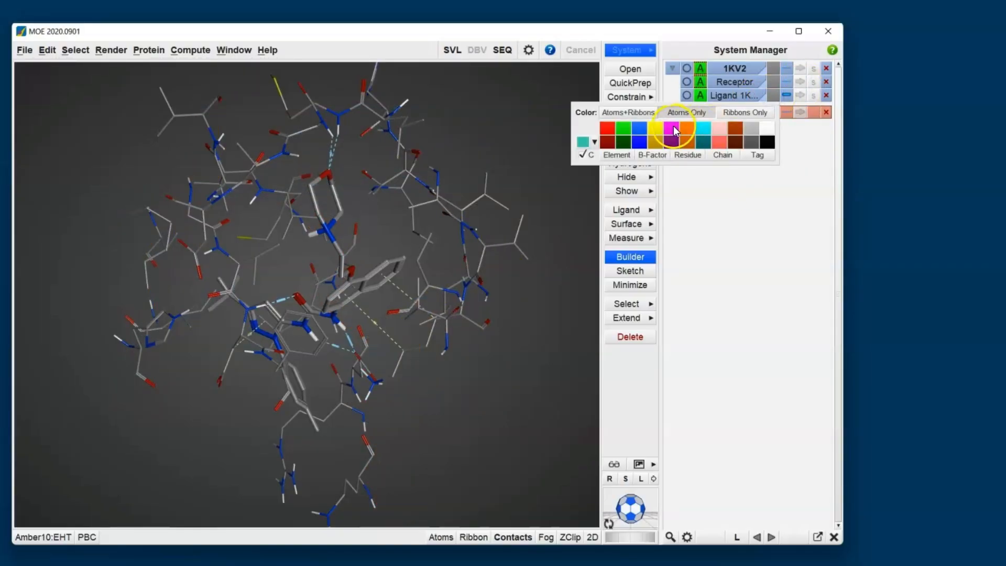
left_click(671, 129)
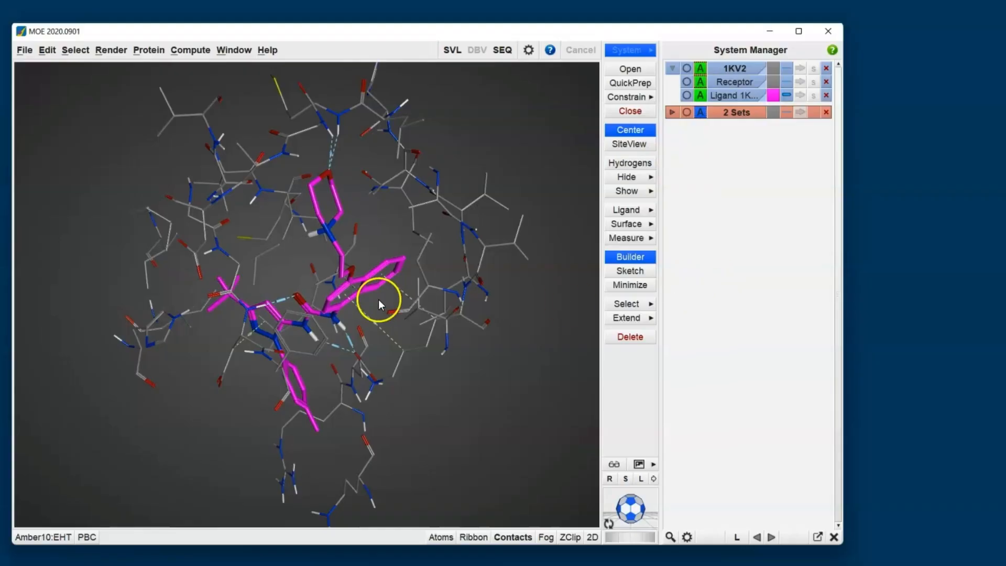
Select the ligand and show its hydrogens
middle_click_drag(382, 298, 248, 17)
middle_click_drag(478, 262, 445, 280)
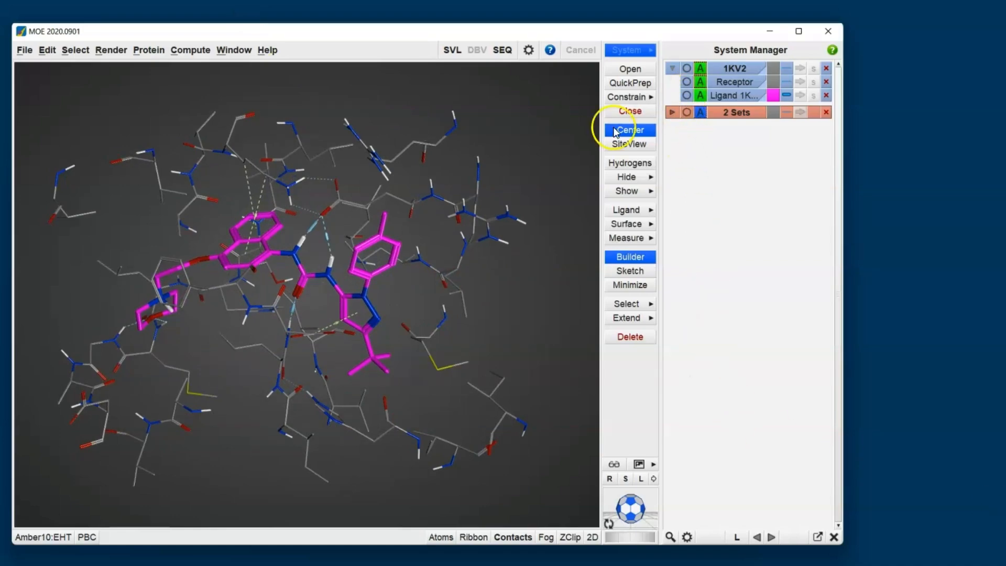
left_click(687, 96)
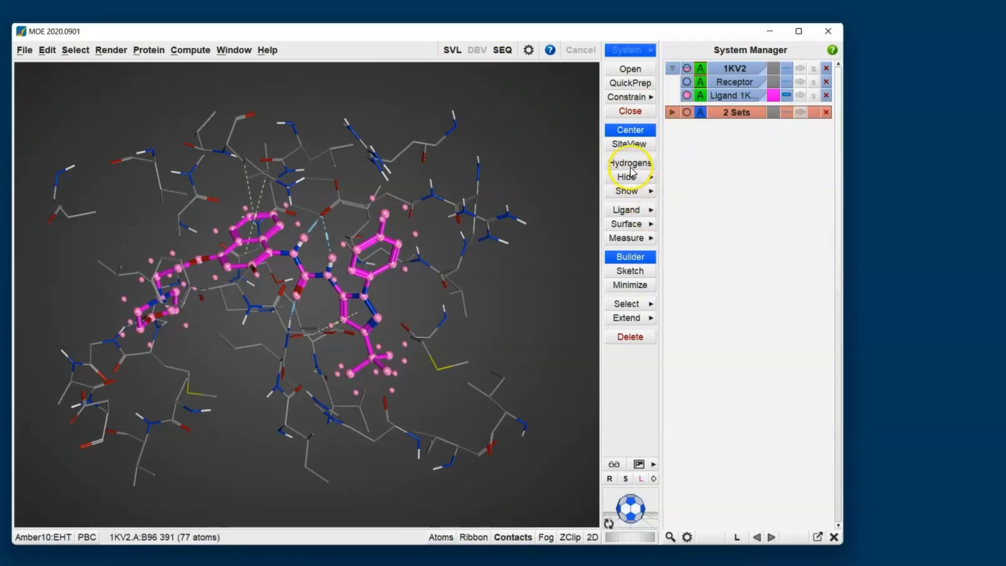
left_click(629, 163)
left_click(543, 177)
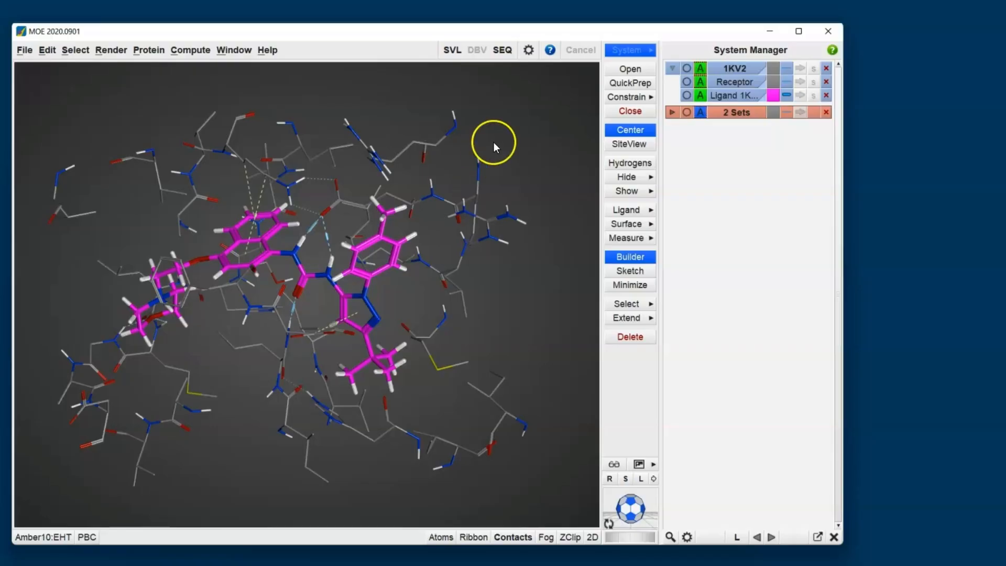
Add a molecular surface around the receptor pocket
left_click(634, 229)
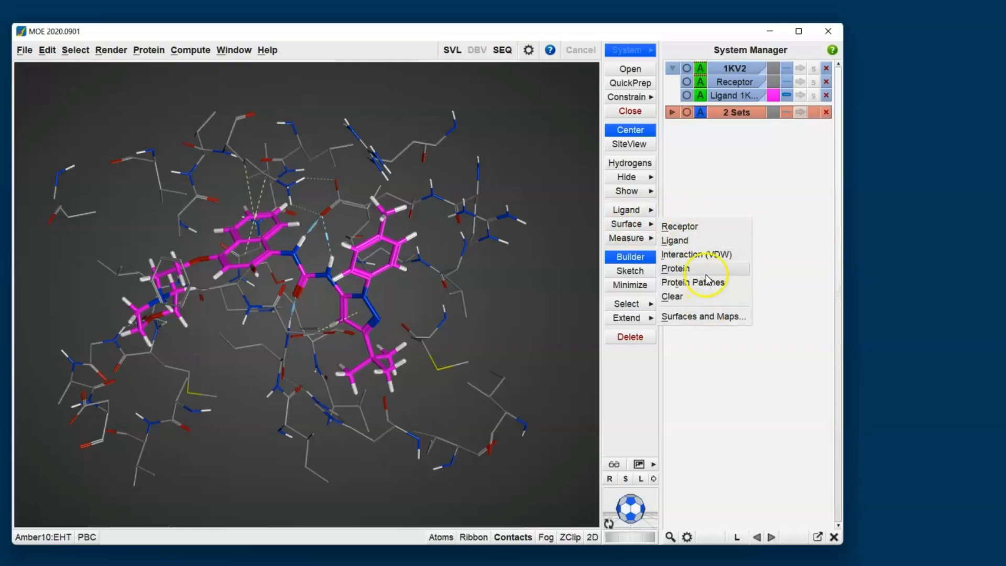
left_click(714, 232)
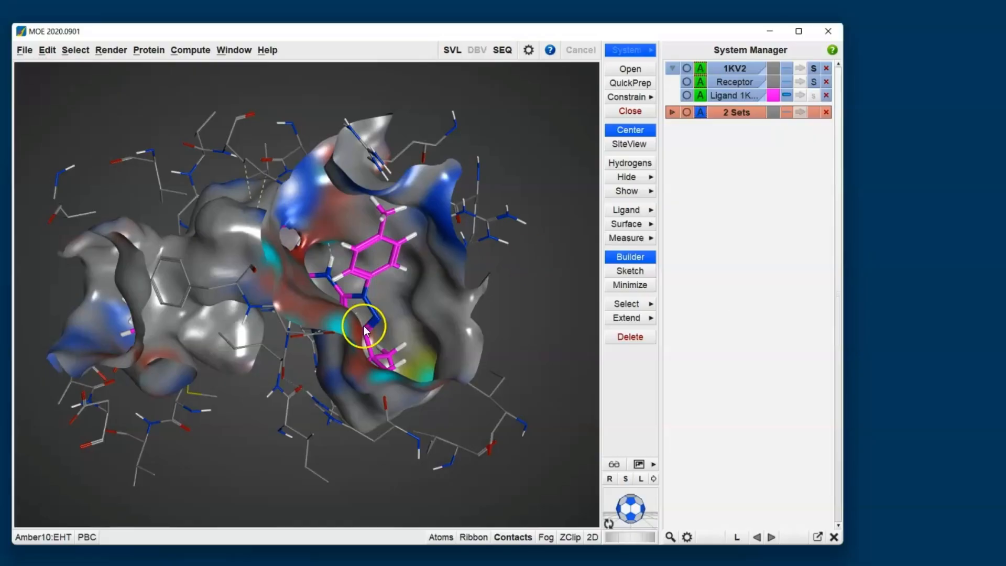
Examine how the ligand fits inside the receptor surface pocket from several angles
middle_click_drag(230, 380, 209, 377)
scroll(143, 369, "up", 3)
scroll(143, 369, "up", 1)
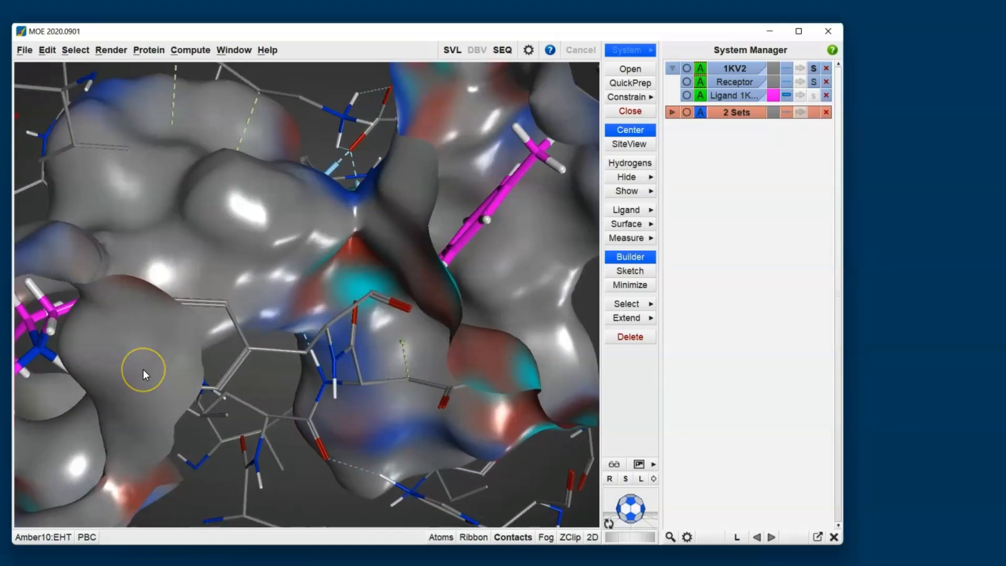
middle_click_drag(143, 368, 433, 219, "shift")
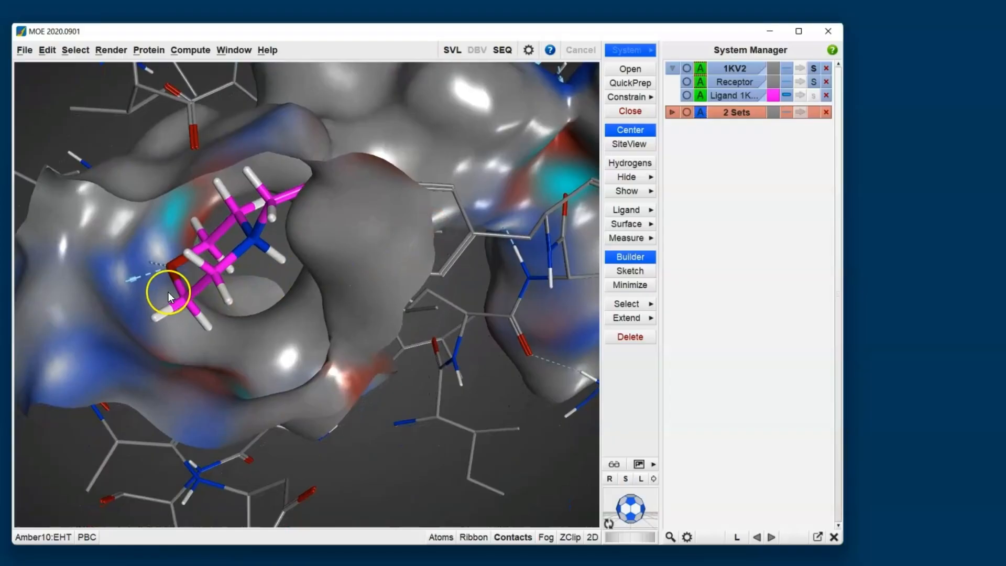
middle_click_drag(140, 289, 114, 290)
left_click(121, 286)
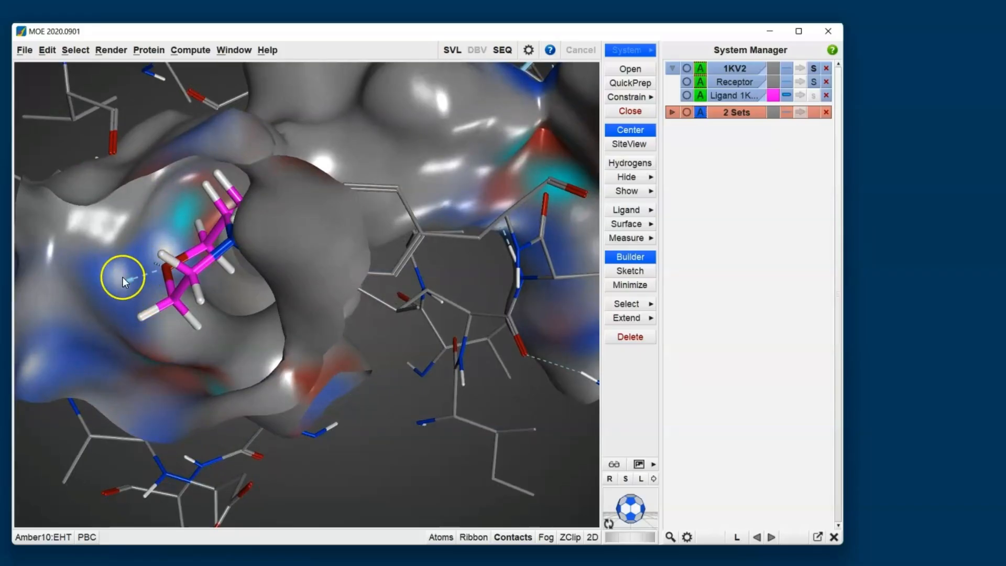
scroll(122, 278, "down", 4)
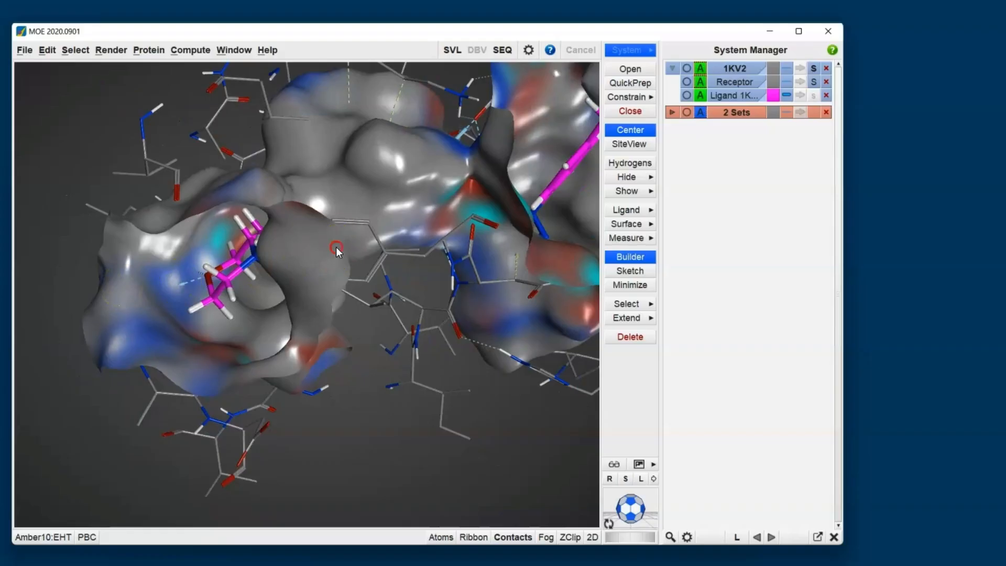
middle_click_drag(336, 247, 164, 358, "shift")
middle_click_drag(369, 254, 302, 187, "shift")
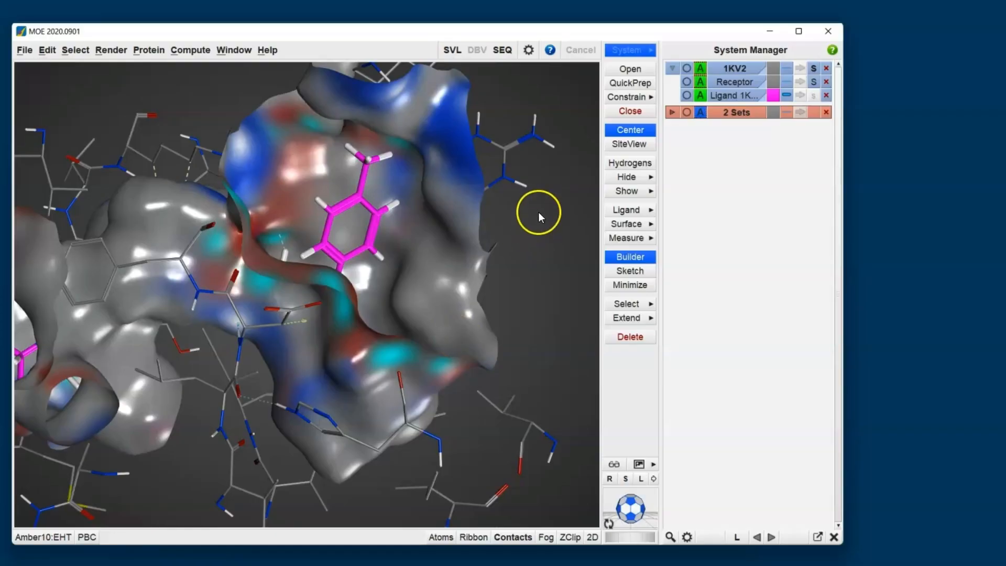
Show the ligand R-vectors pointing into open space of the pocket
left_click(636, 210)
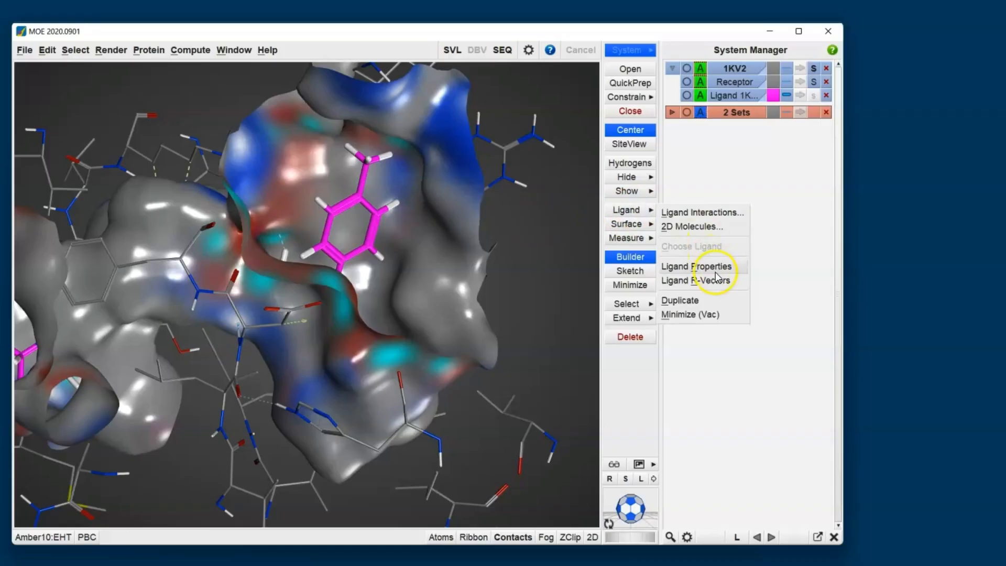
left_click(696, 281)
left_click(313, 199)
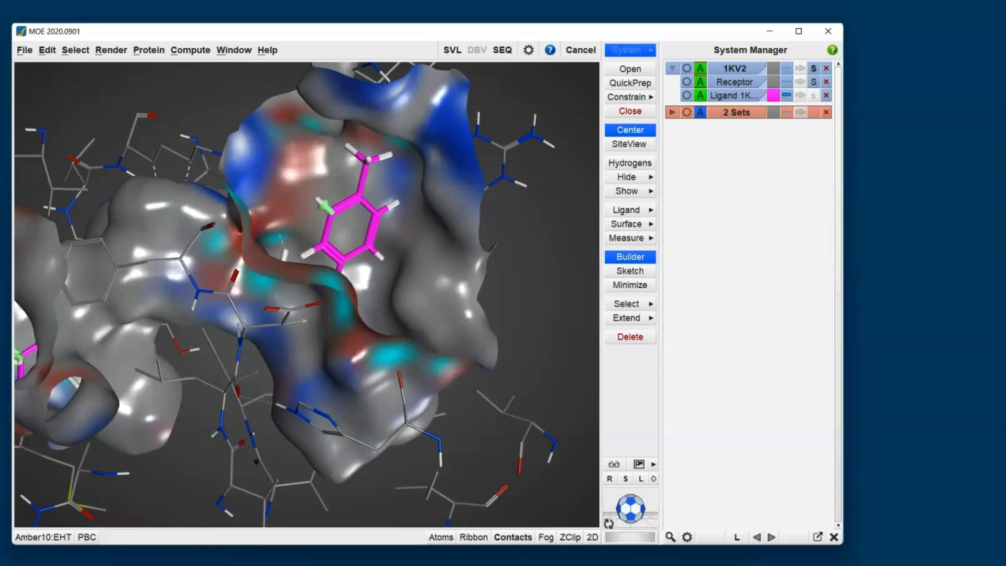
Open the Add Group to Ligand tool from the fragment tools and inspect its options
left_click(191, 49)
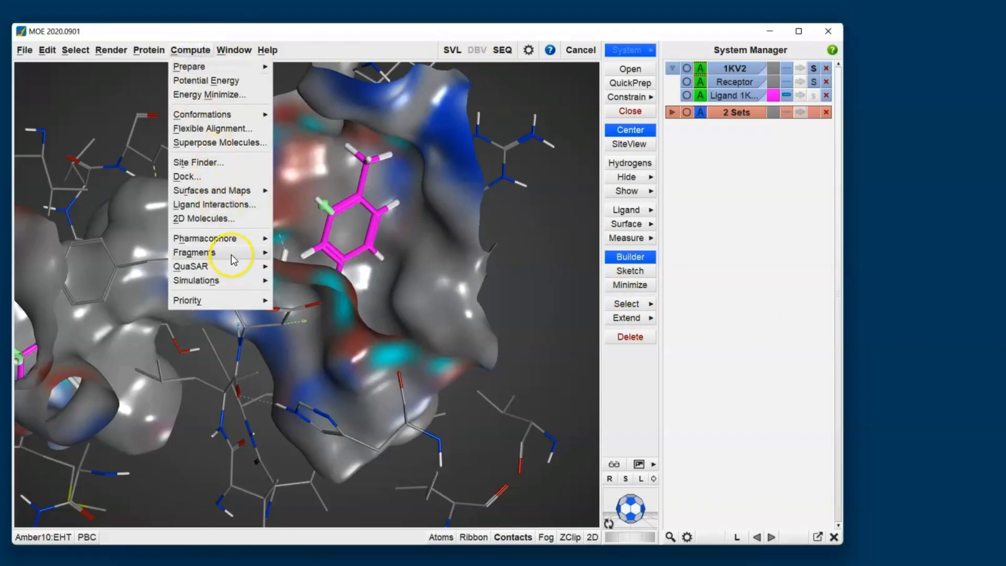
mouse_move(231, 253)
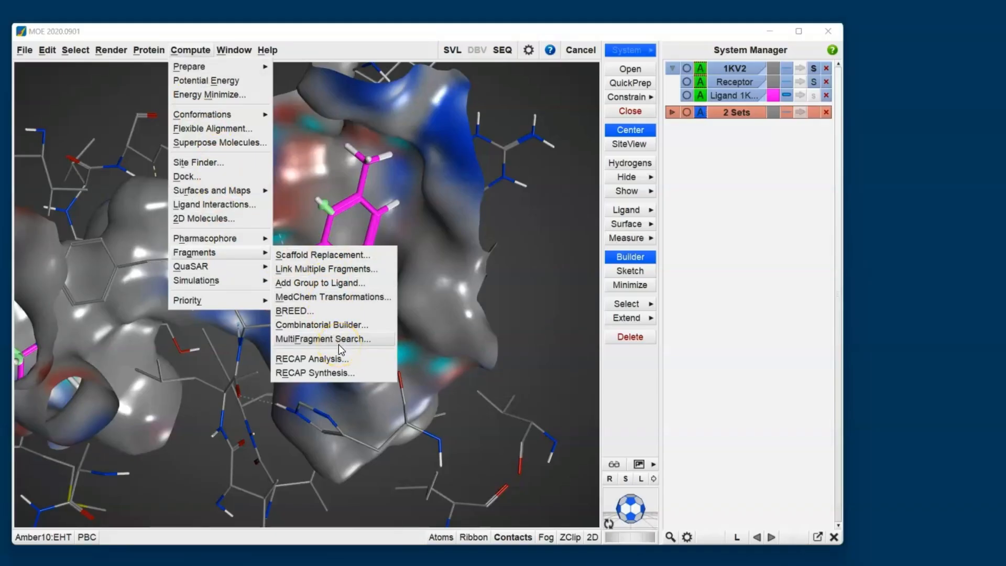
left_click(325, 284)
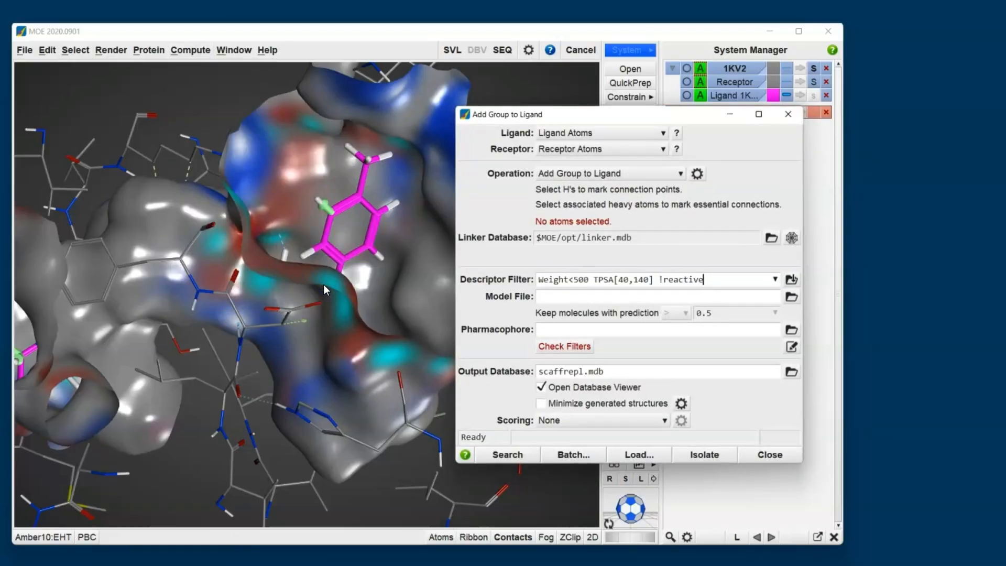
left_click(680, 133)
left_click(678, 150)
left_click(644, 173)
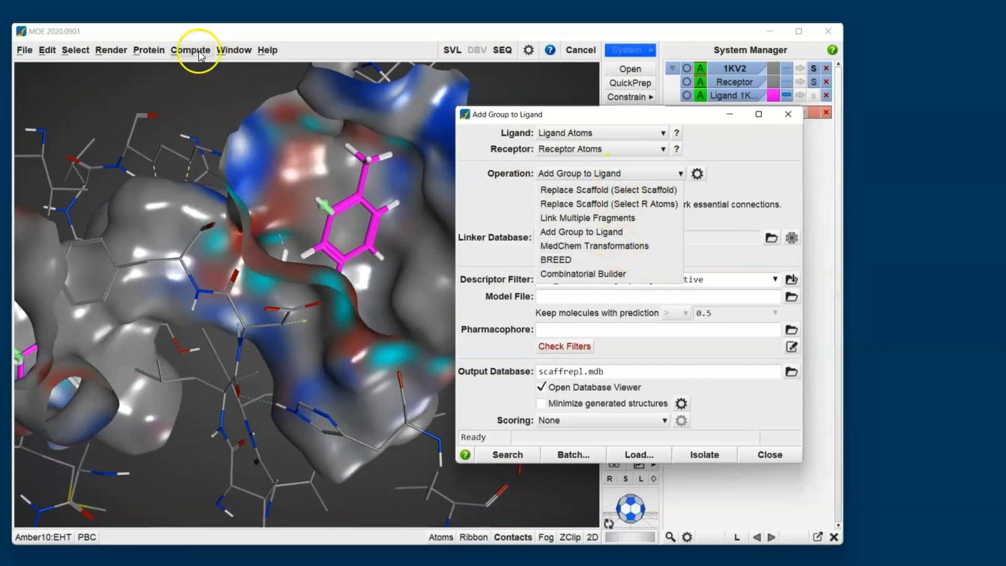
left_click(498, 215)
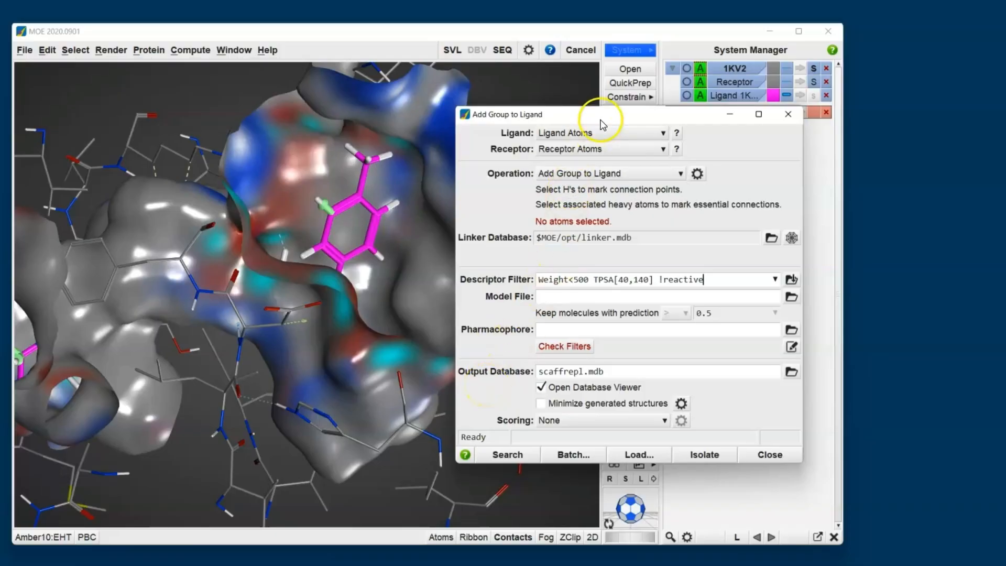
left_click_drag(601, 120, 822, 149)
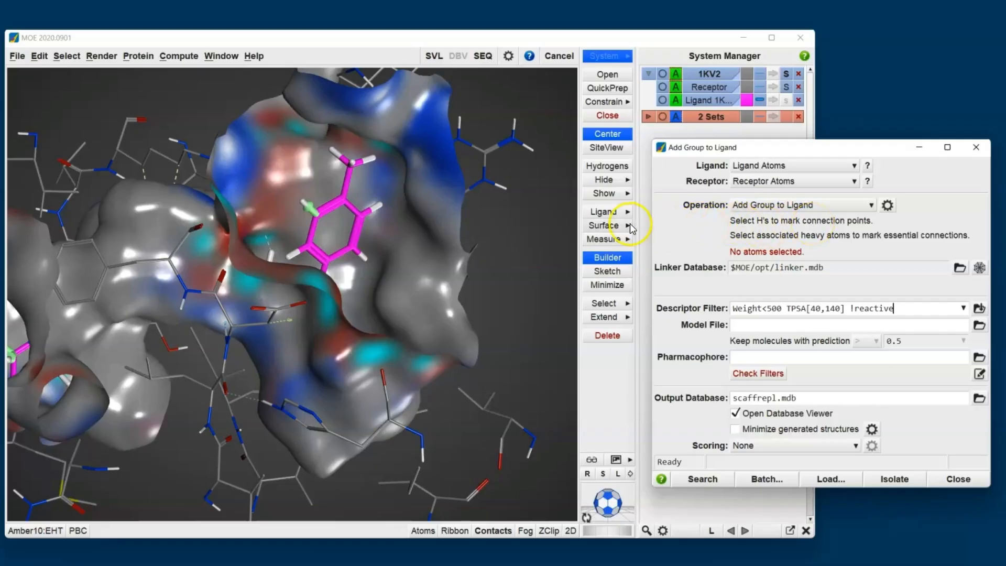
Mark the aromatic ring hydrogen facing the open pocket as the connection point and check the filters
left_click(303, 200)
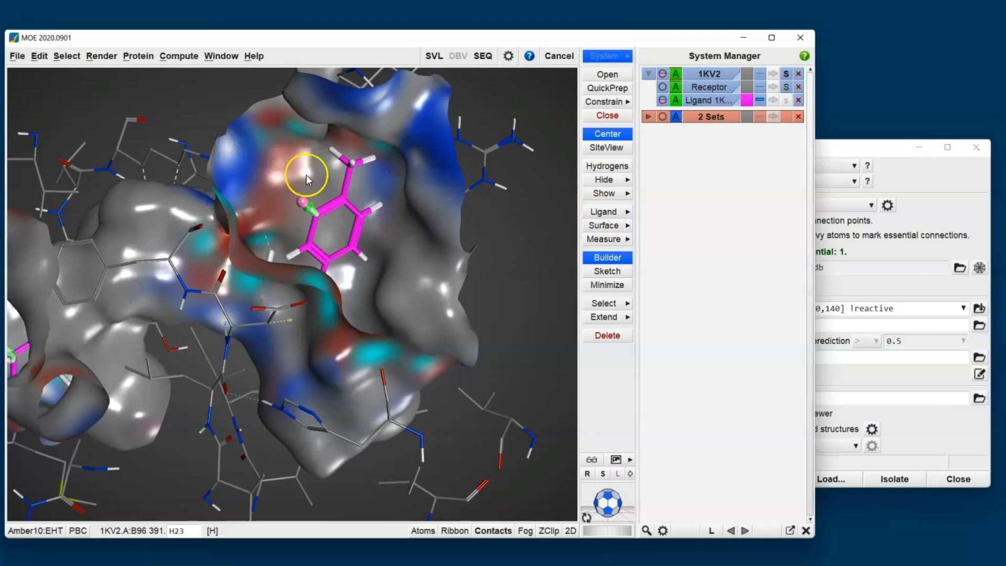
left_click(843, 150)
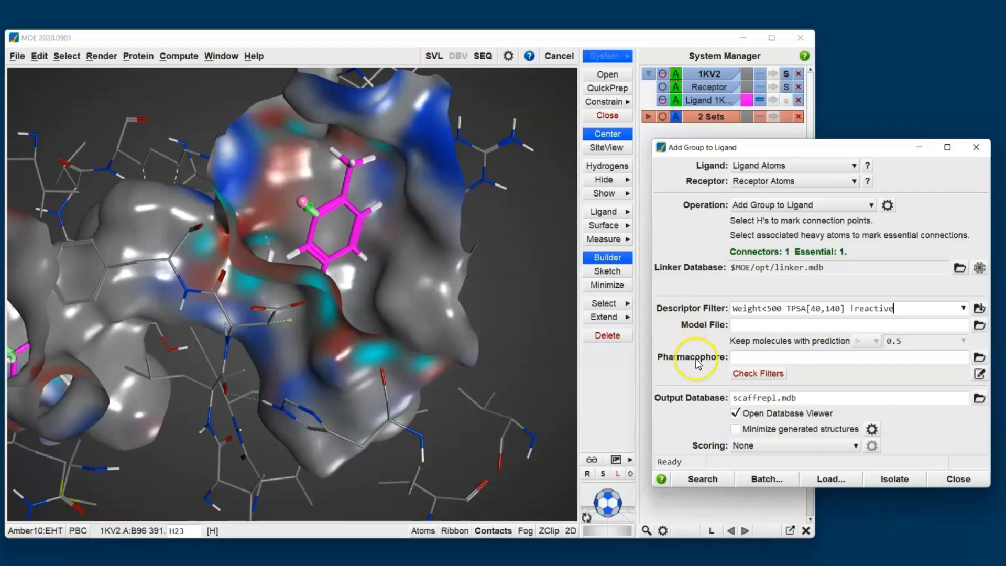
left_click(751, 374)
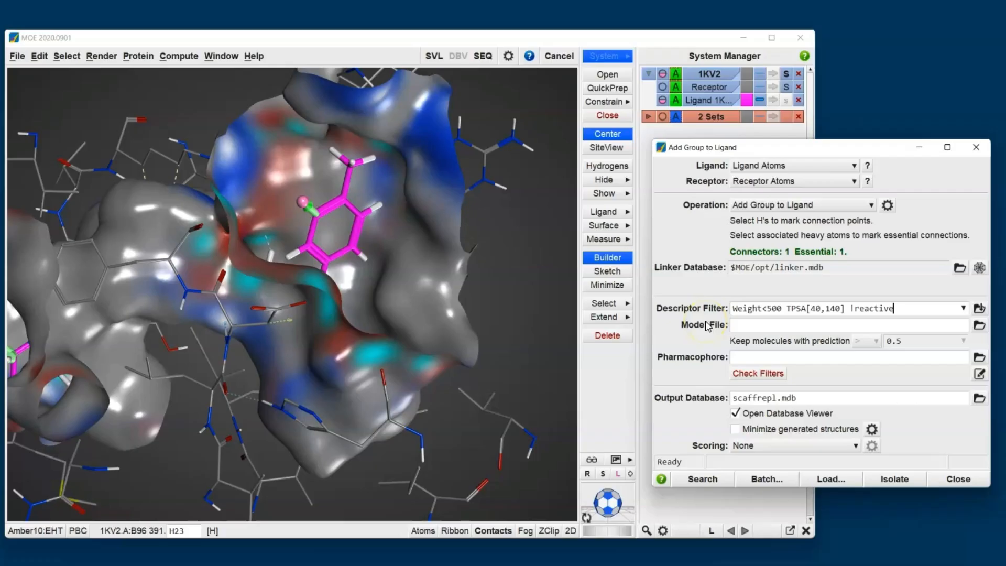
Set the descriptor filter to Weight<600 TPSA[40,140] !reactive and open the Pharmacophore Editor
left_click(774, 308)
key("BackSpace")
type("6")
left_click(698, 331)
left_click(979, 374)
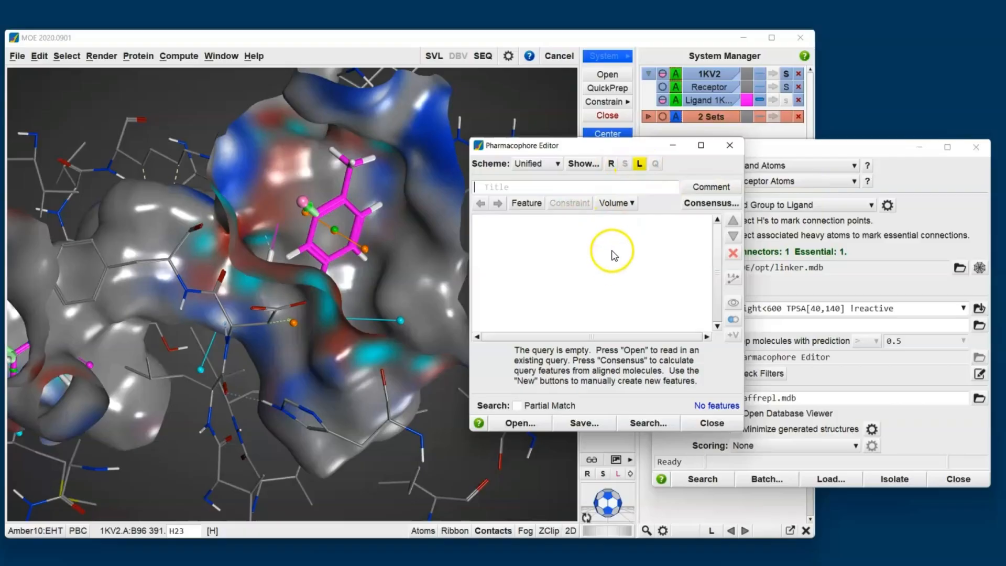
Switch the pharmacophore annotations from ligand to receptor features around the binding pocket
left_click_drag(594, 152, 825, 46)
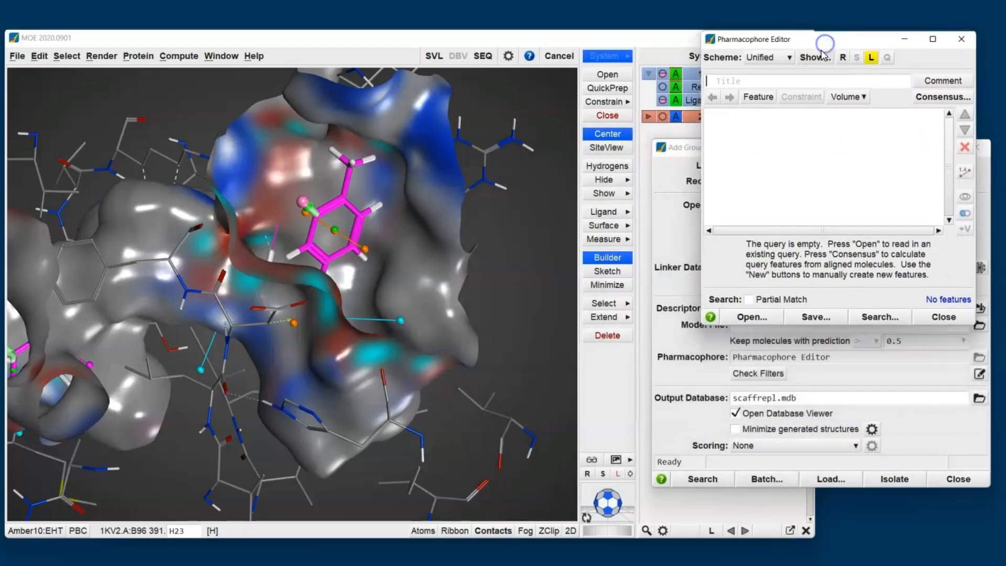
middle_click_drag(362, 257, 339, 266)
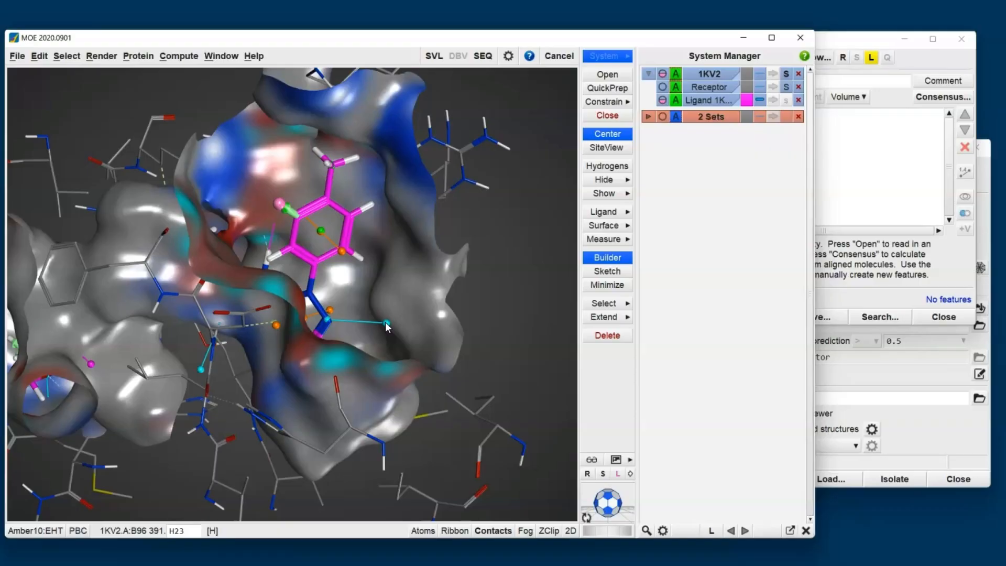
left_click(321, 303)
left_click(237, 234)
left_click(868, 43)
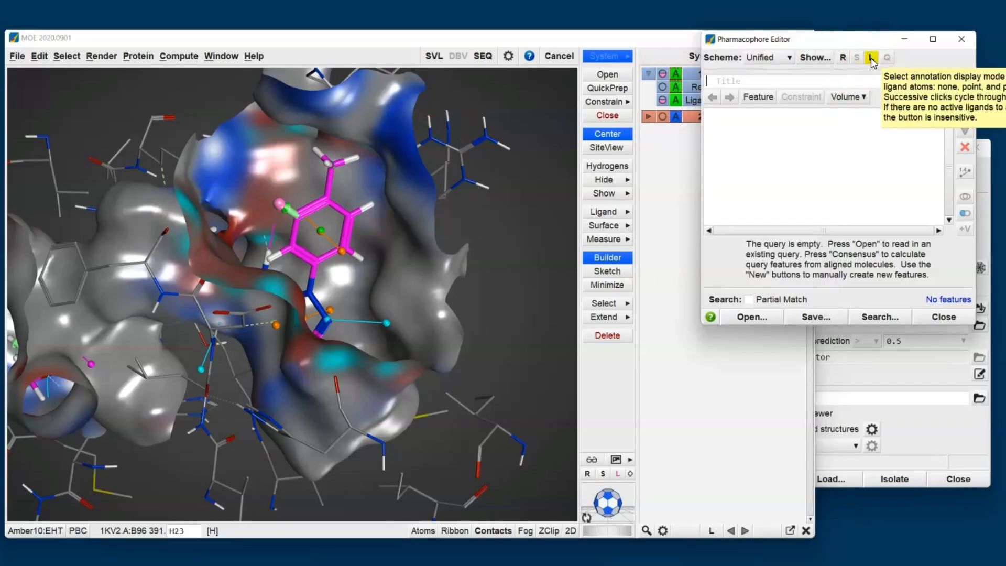
left_click(870, 58)
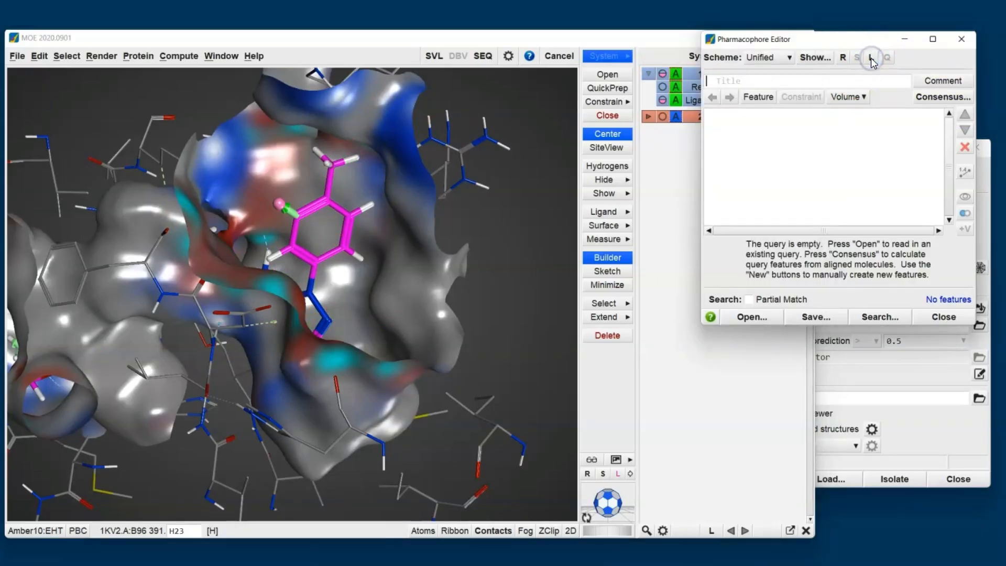
left_click(843, 58)
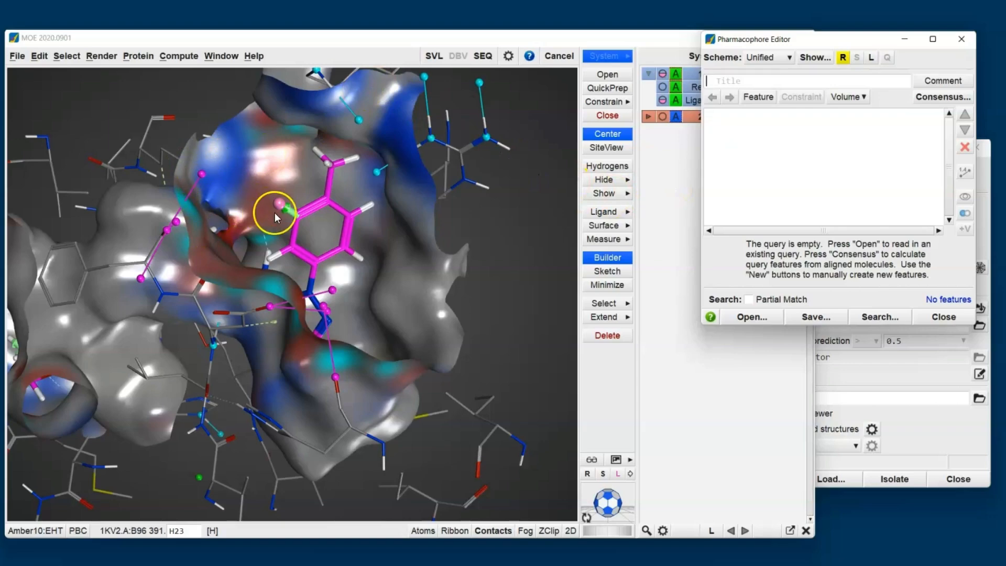
Create a donor pharmacophore feature from the receptor annotation point at the far end of the pocket
middle_click_drag(276, 218, 261, 219)
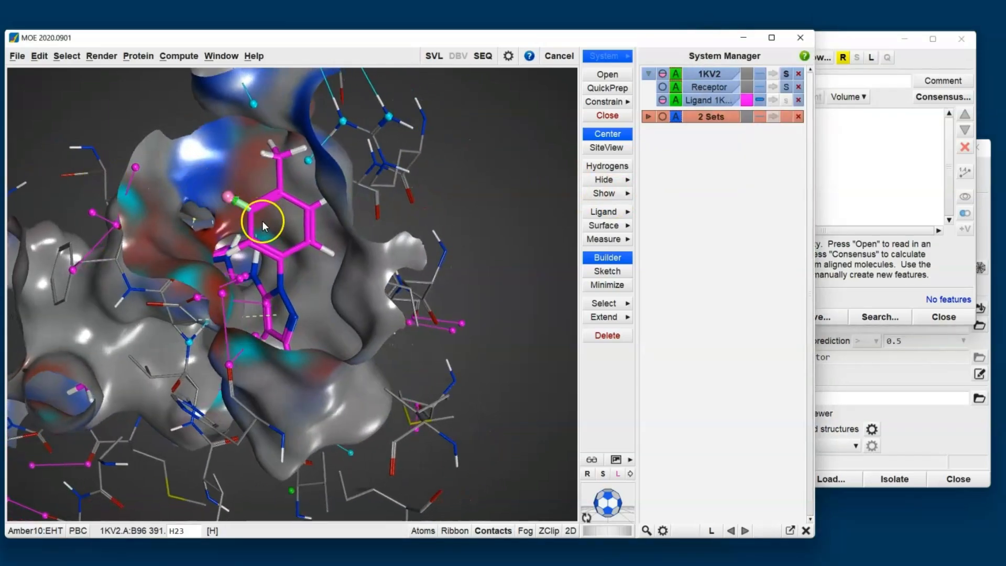
left_click(135, 170)
left_click(841, 39)
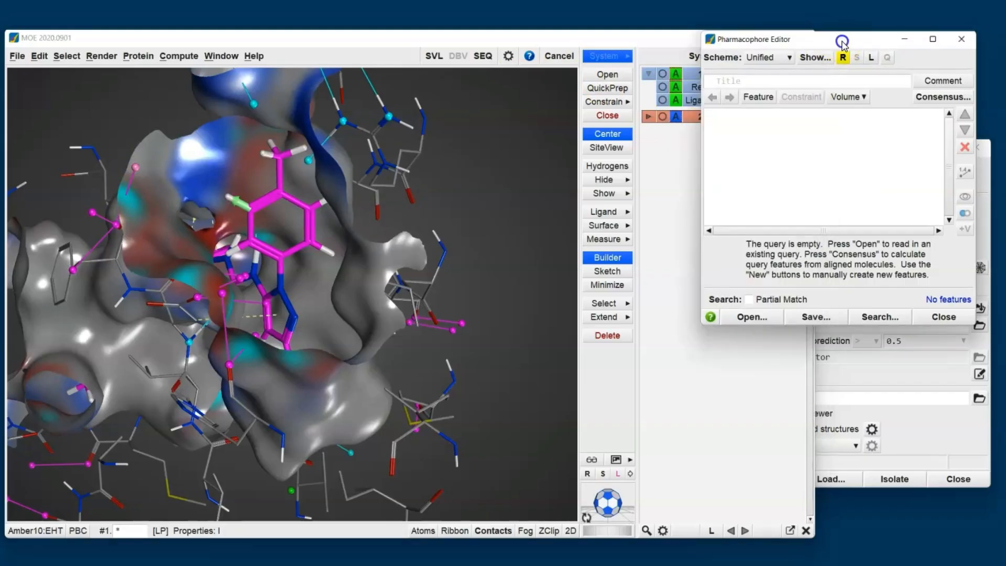
left_click(758, 96)
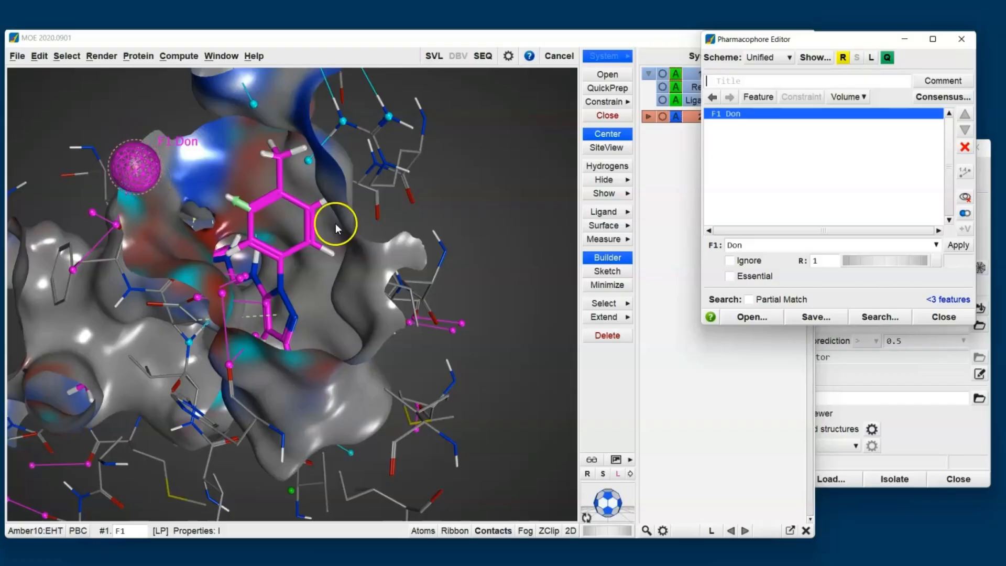
Reselect the aromatic ring hydrogen facing the open pocket as the connection point
left_click(907, 427)
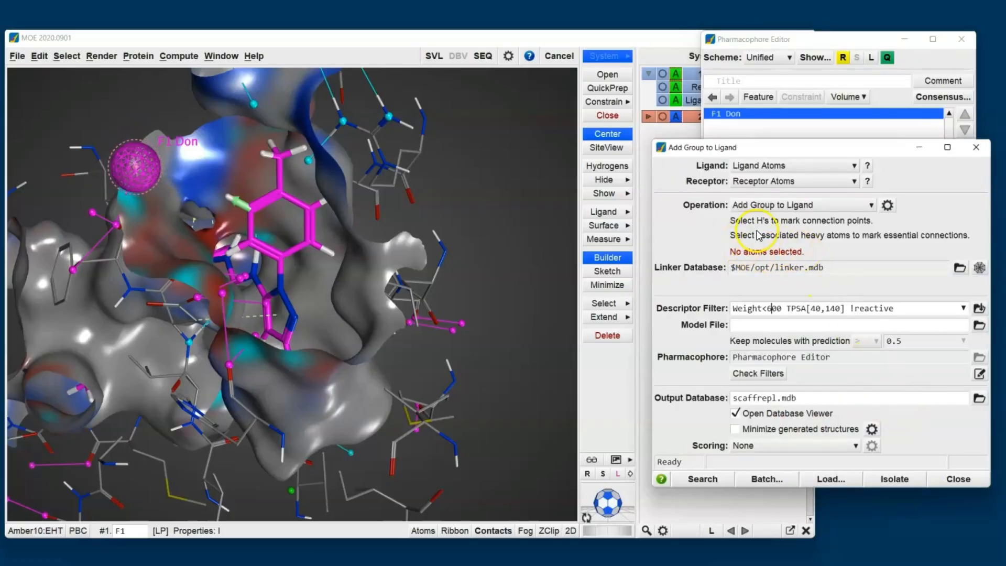
left_click(230, 201)
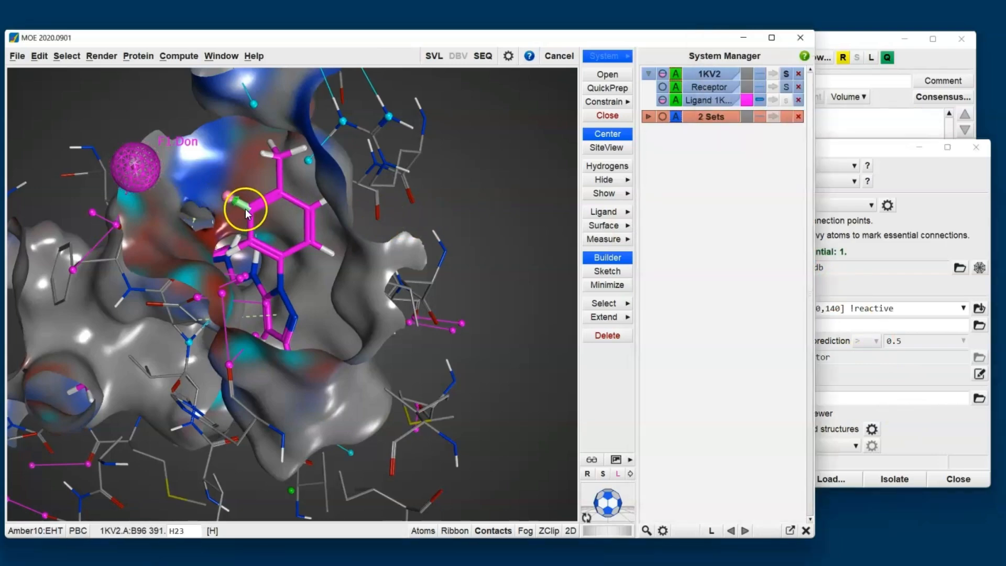
left_click(861, 279)
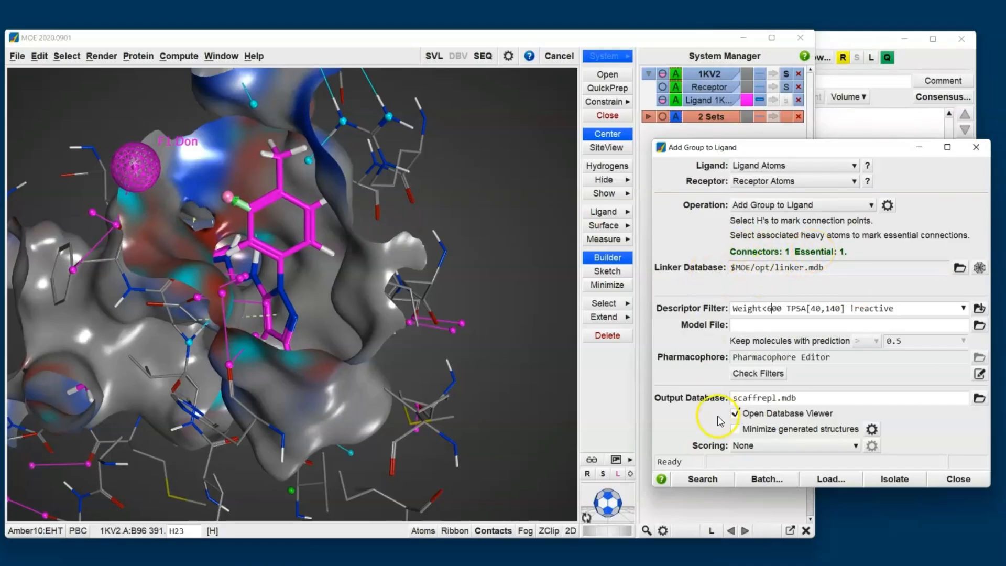
Enable minimization of generated structures with GBVI/WSA dG scoring and start the Add Group to Ligand search
left_click(760, 433)
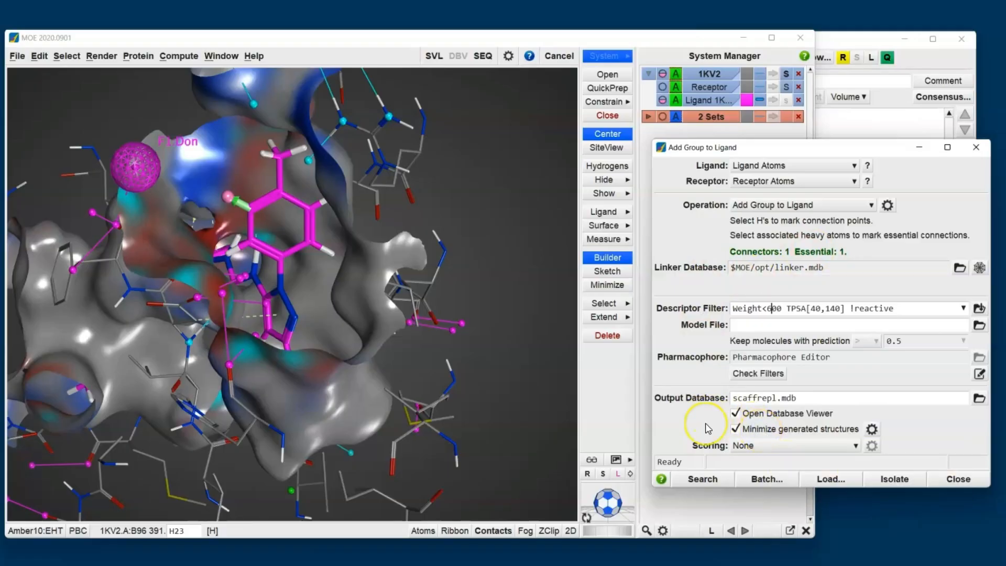
left_click(784, 446)
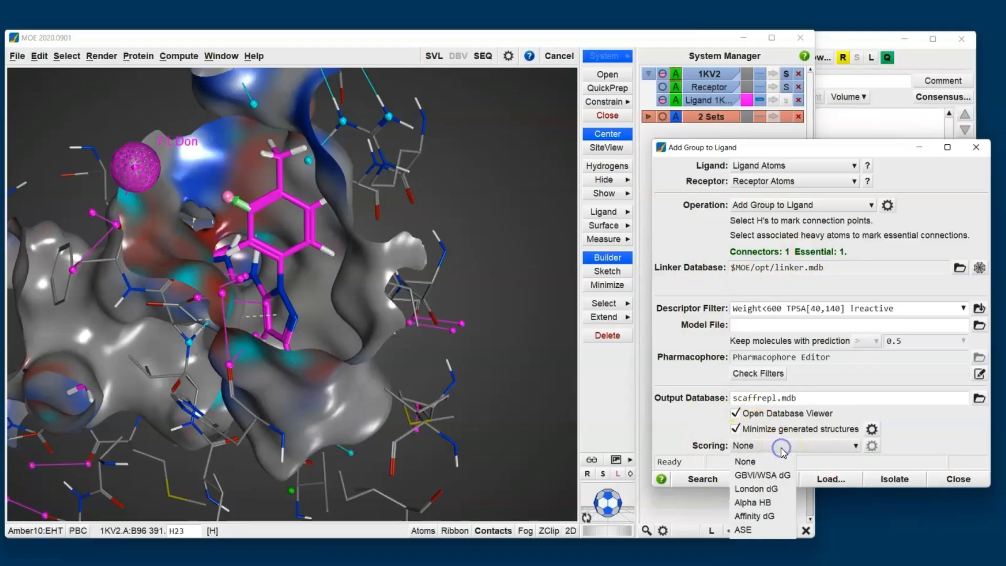
left_click(774, 475)
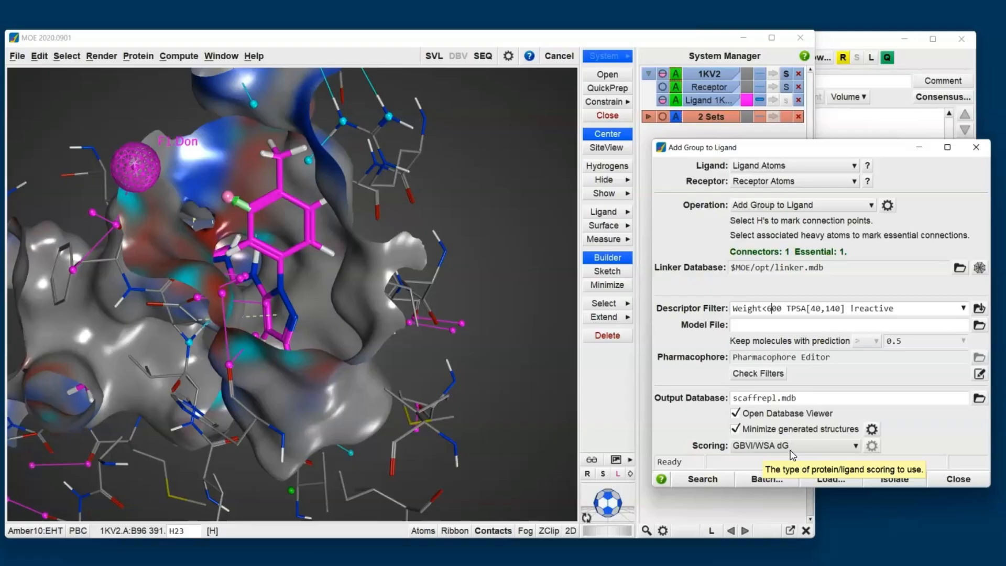
left_click(701, 478)
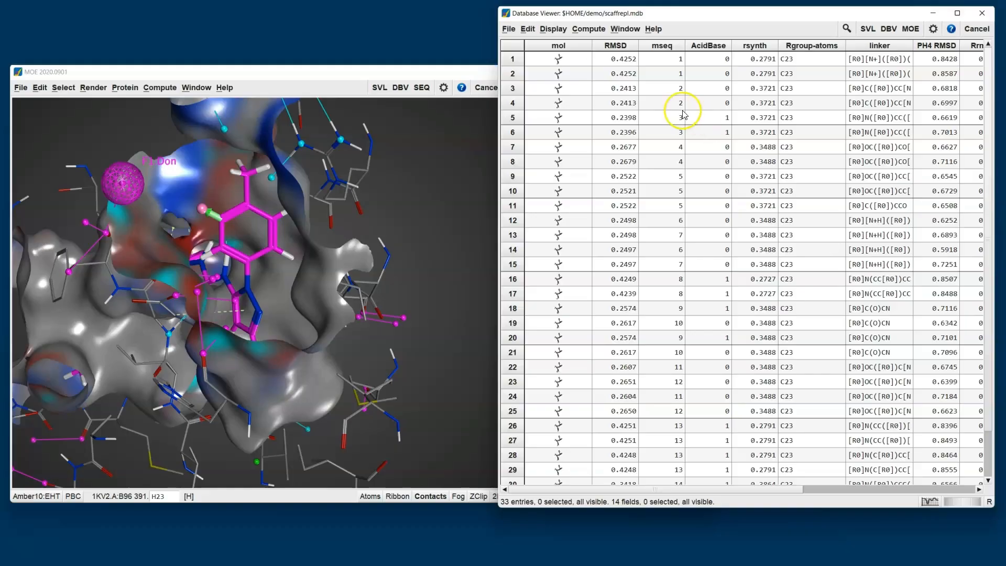
Inspect the generated structures and their score columns in the database viewer
left_click_drag(586, 65, 723, 211)
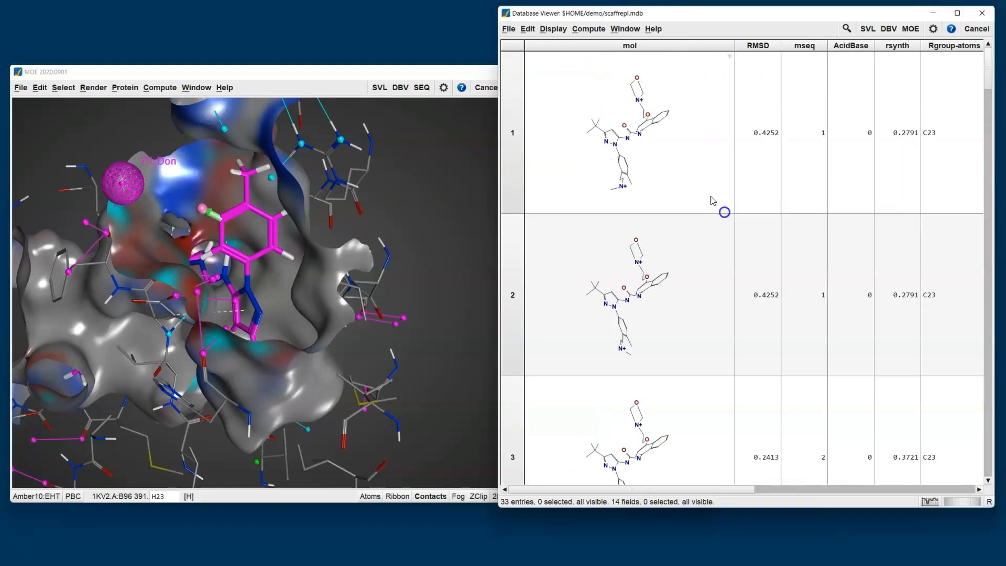
left_click_drag(616, 170, 569, 53)
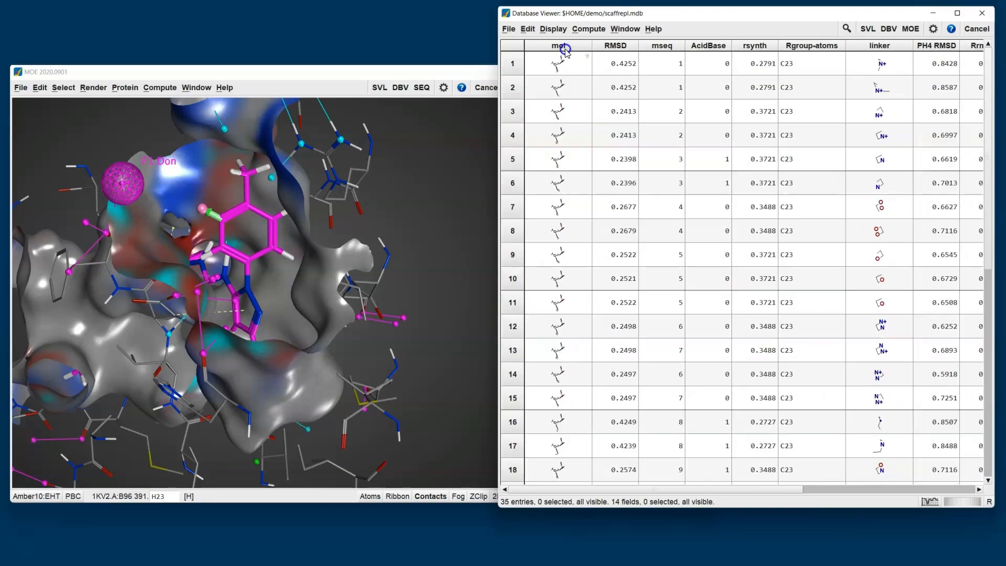
left_click(587, 31)
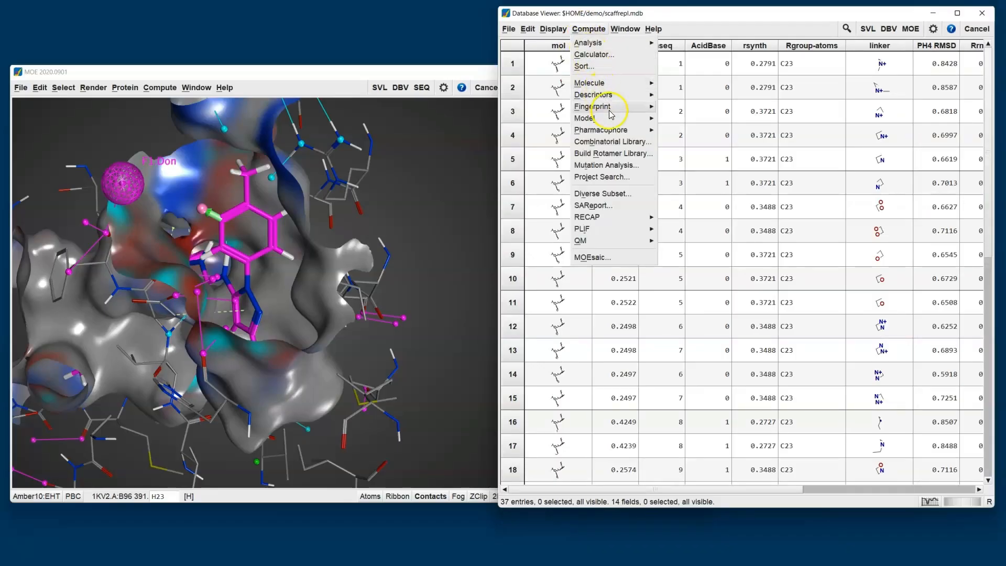
mouse_move(612, 119)
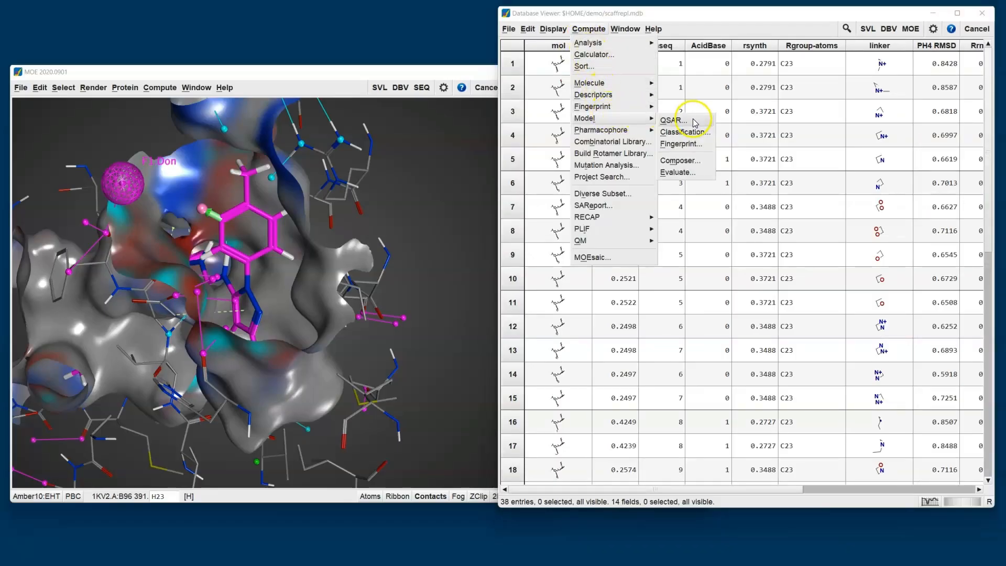
left_click(714, 19)
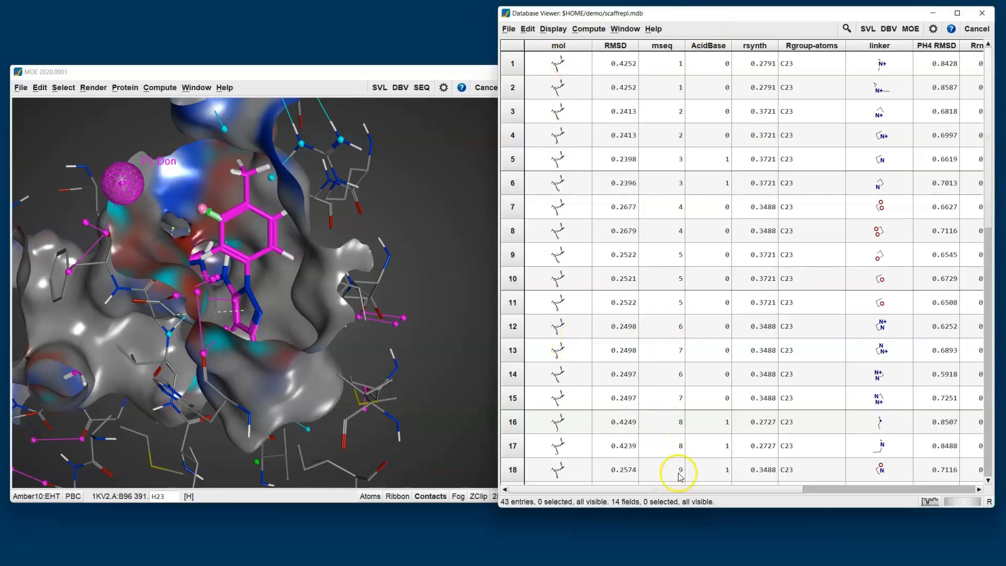
left_click_drag(695, 489, 812, 490)
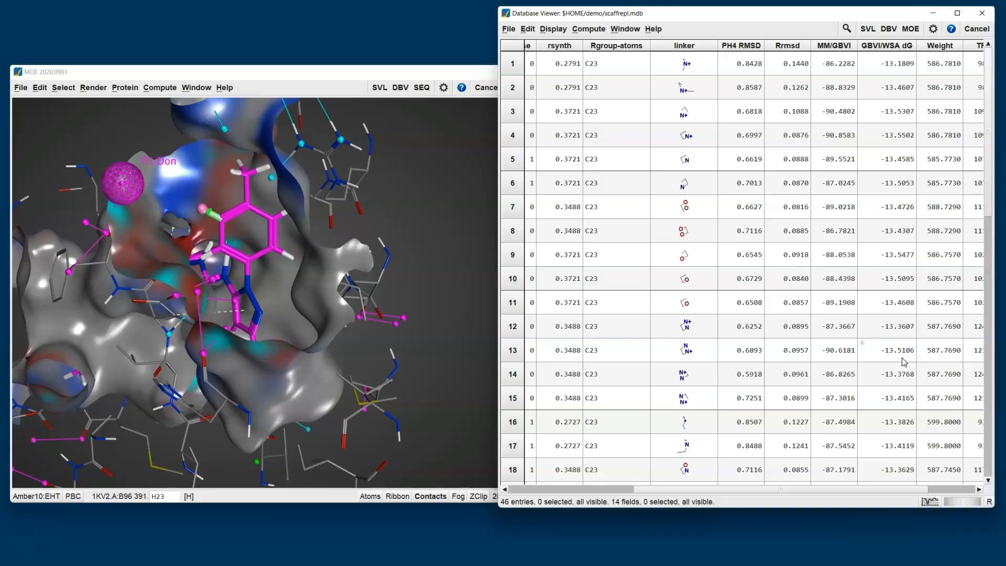
Stop the running Add Group to Ligand search
key("alt+Tab")
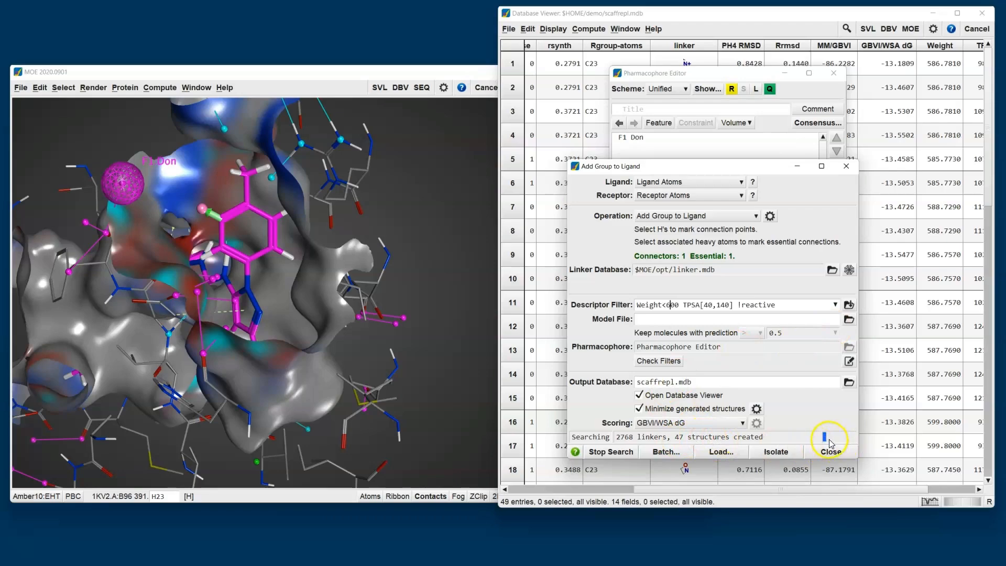
left_click(621, 454)
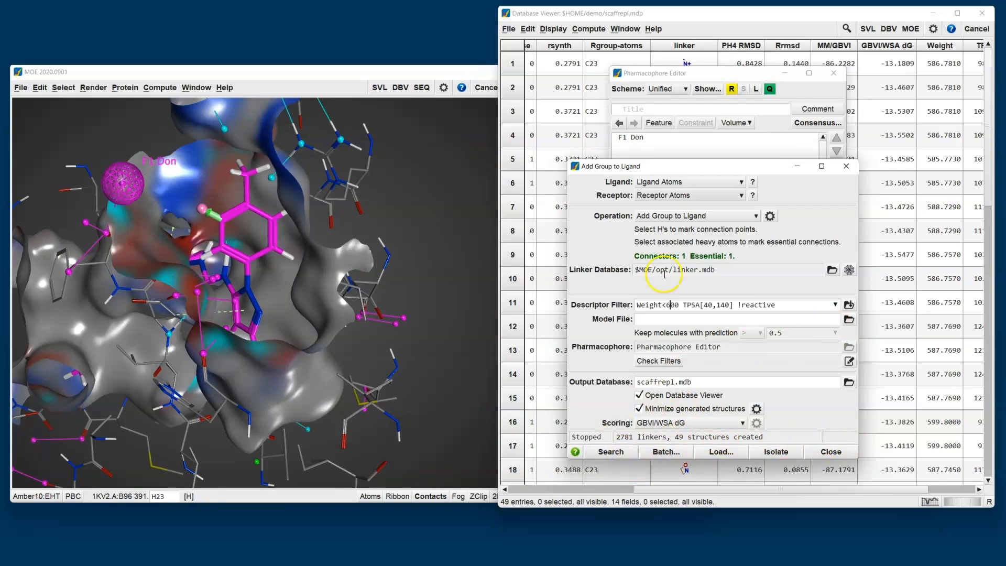
left_click(713, 15)
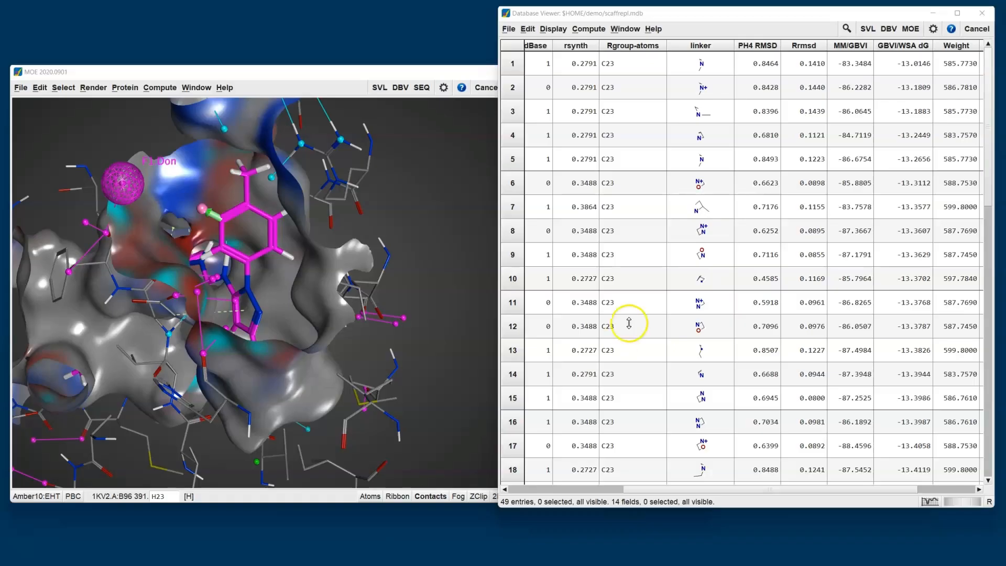
Sort all database entries in ascending order by the GBVI/WSA dG field
right_click(899, 49)
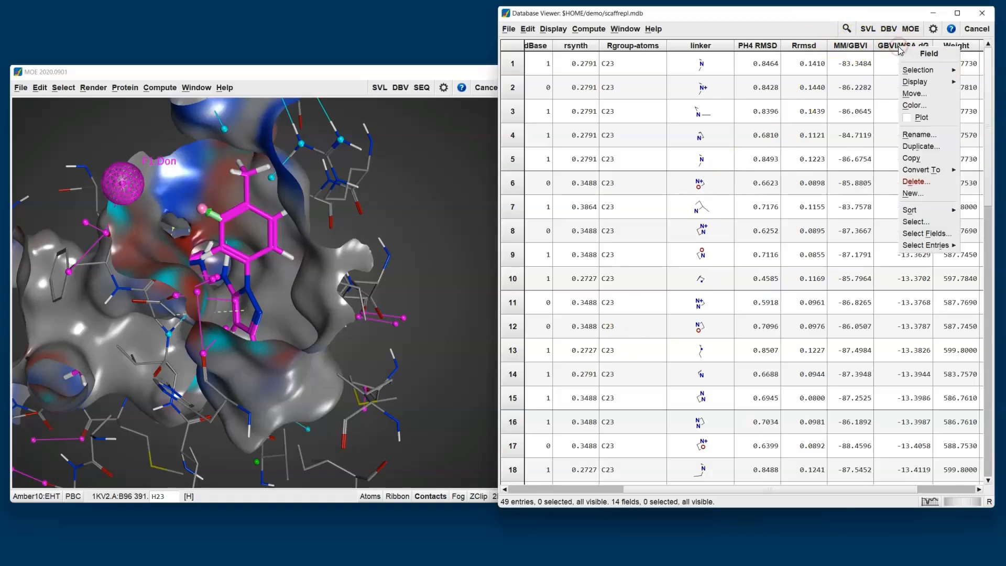
mouse_move(925, 211)
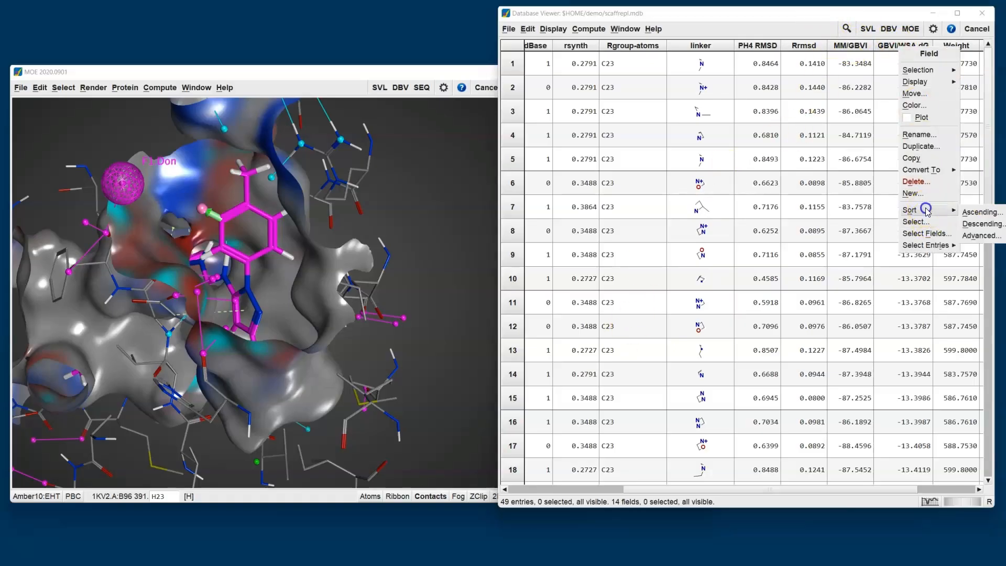
left_click(973, 212)
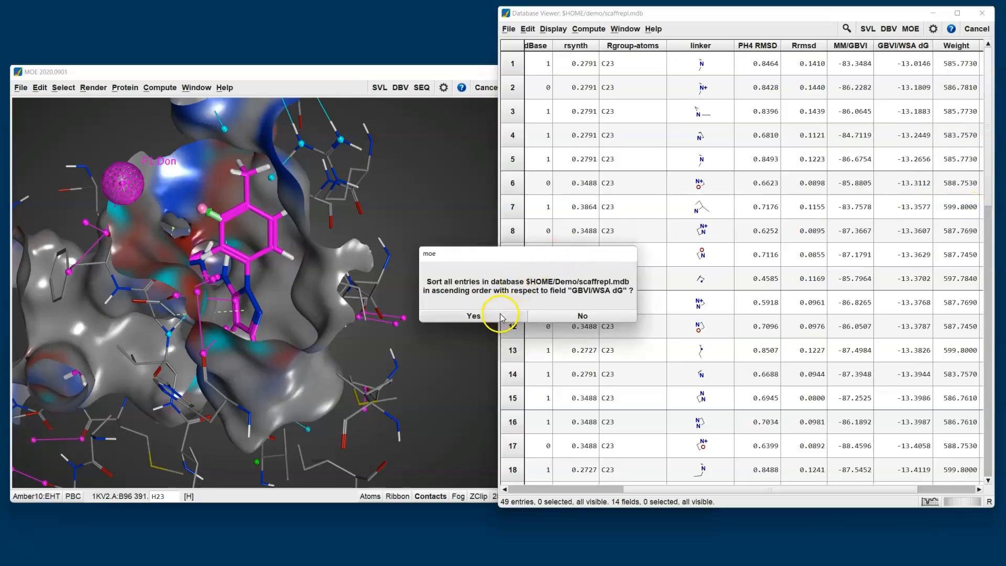
left_click(474, 316)
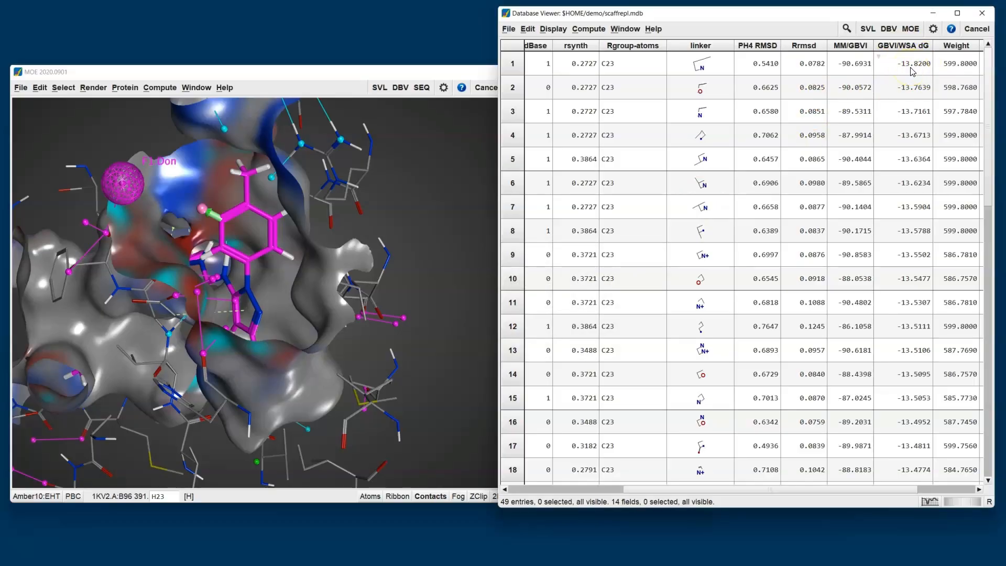
scroll(912, 73, "down", 7)
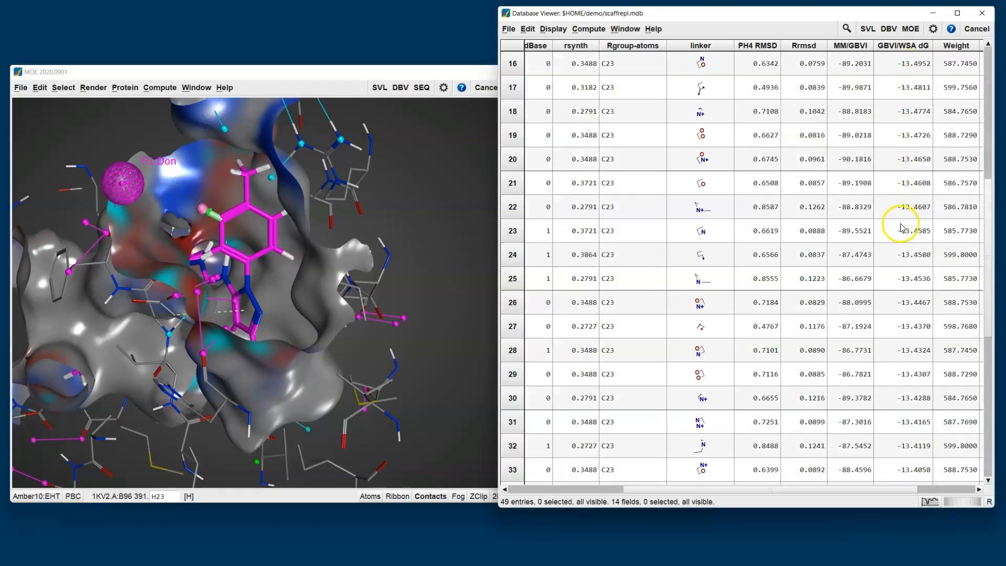
scroll(904, 246, "down", 3)
scroll(895, 337, "up", 5)
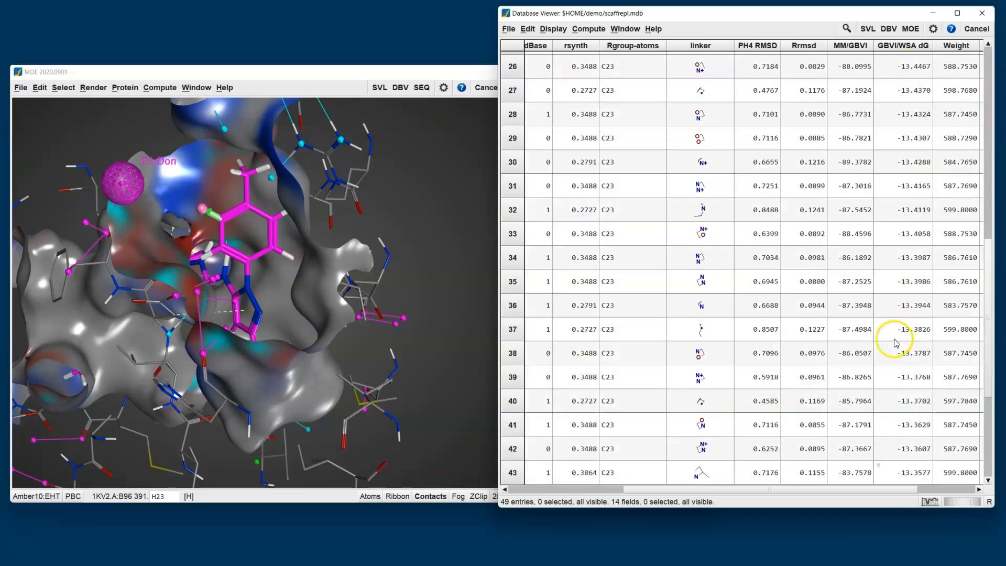
scroll(893, 335, "up", 5)
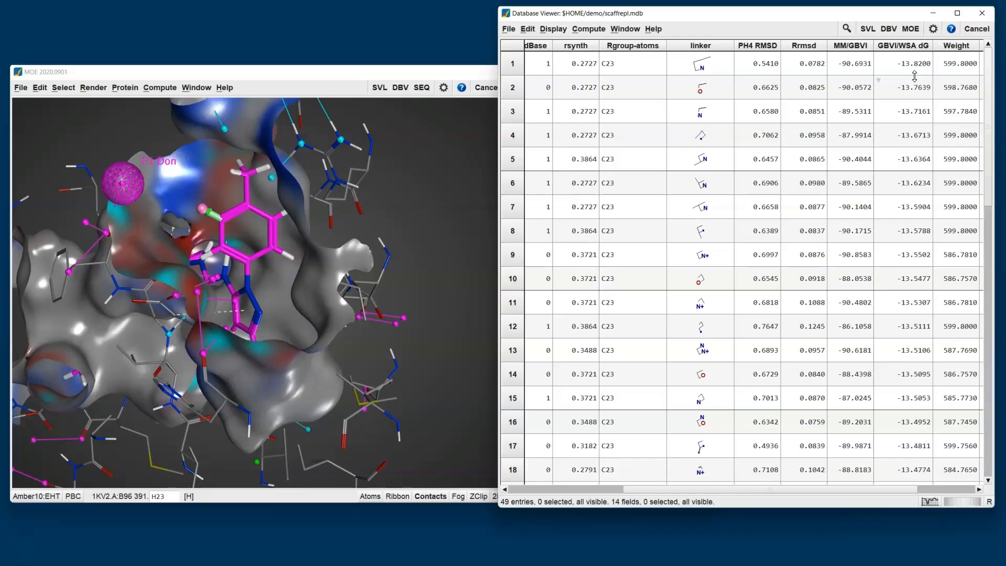
Open the results in the browser and display the GBVI/WSA dG value for each entry
left_click(506, 29)
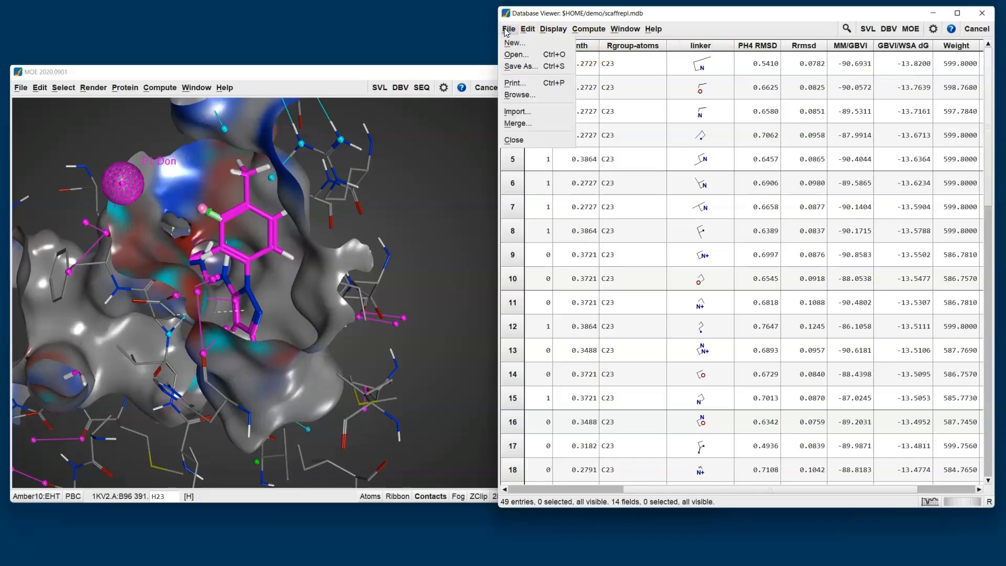
left_click(535, 100)
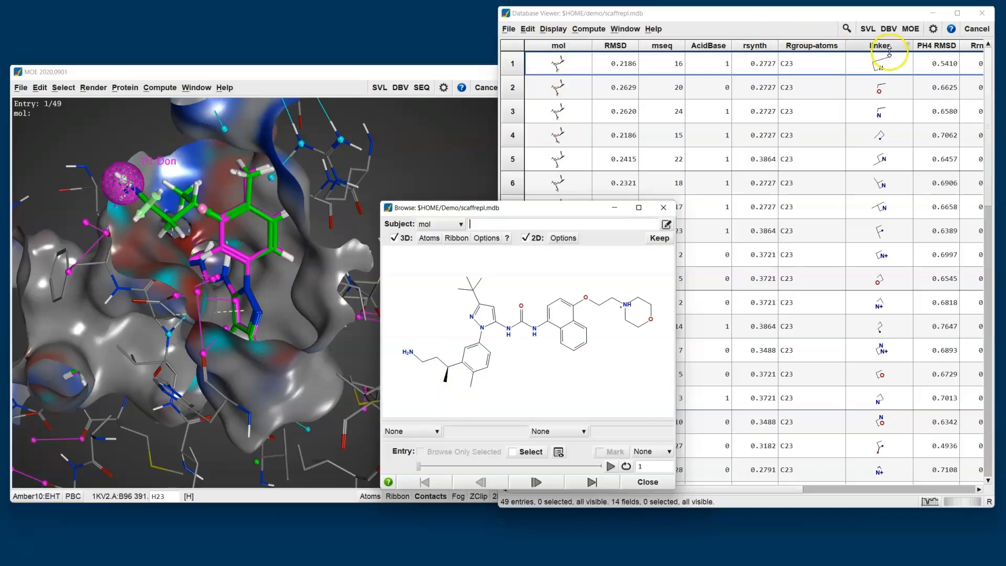
left_click(433, 428)
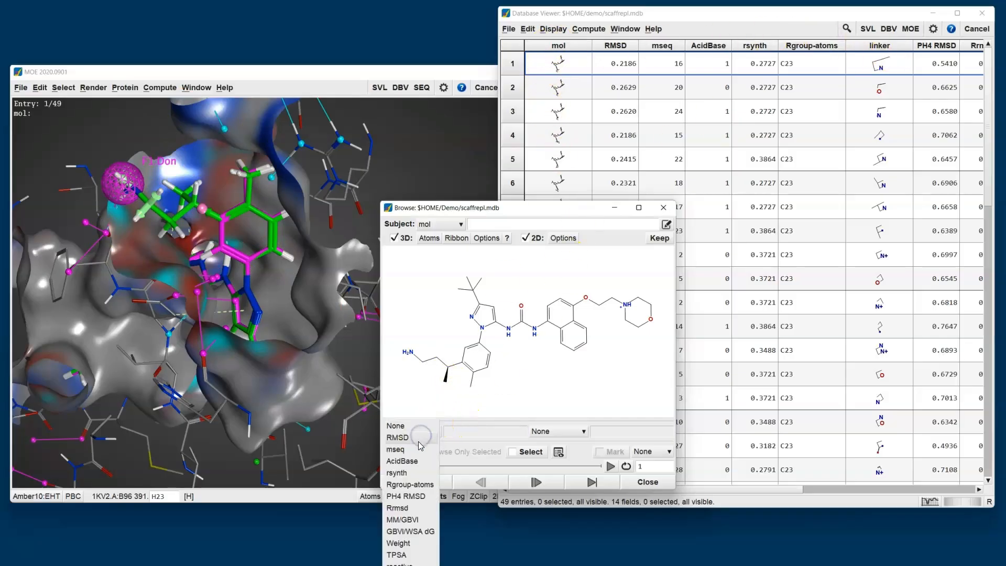
left_click(422, 532)
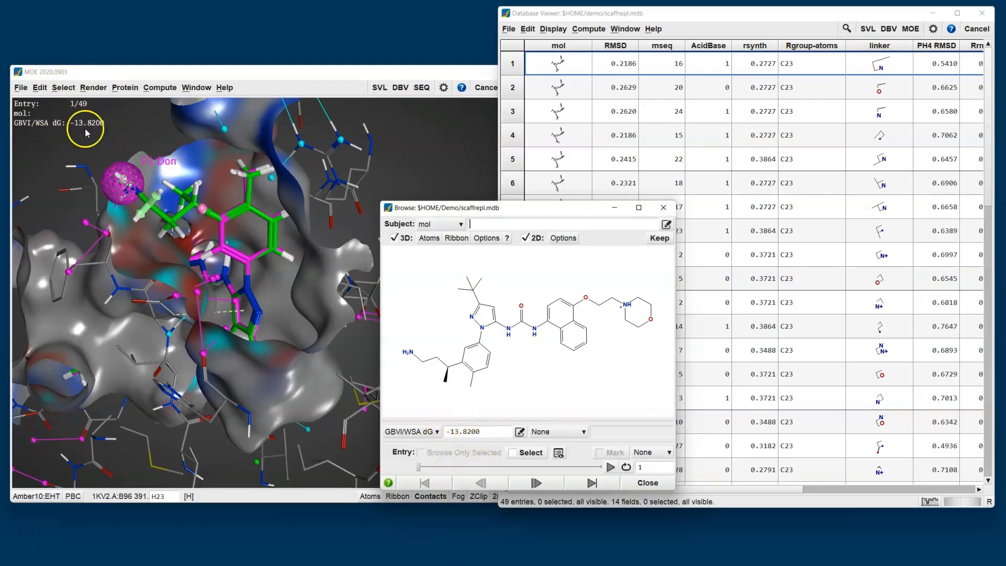
Play through the ranked entries in the browser, then close it
left_click_drag(513, 209, 630, 202)
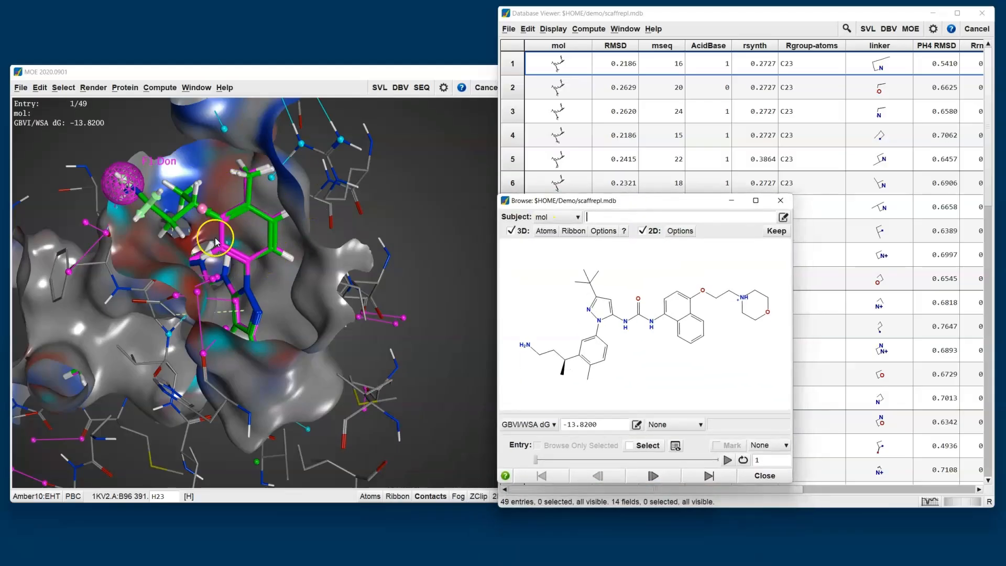
left_click(728, 460)
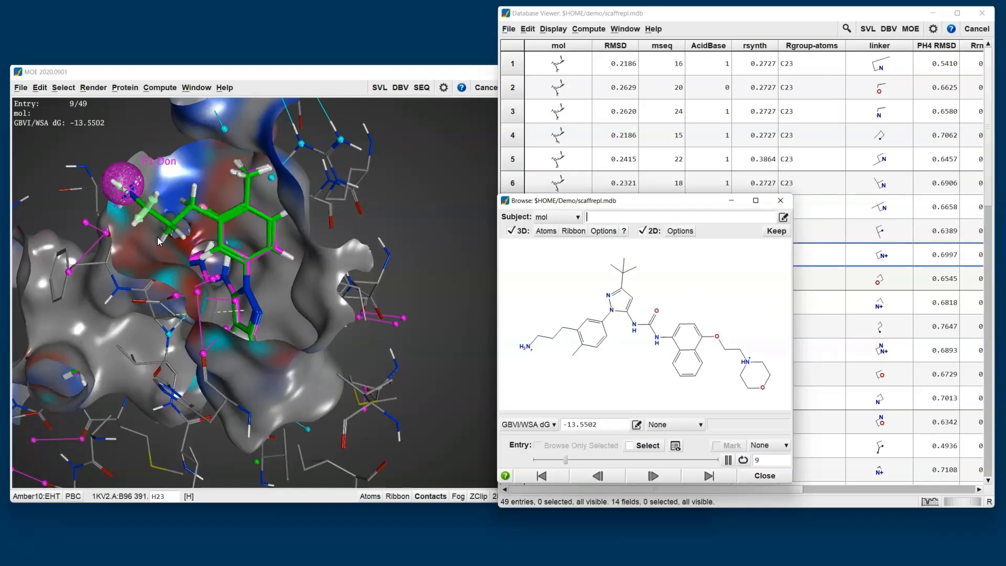
left_click(763, 476)
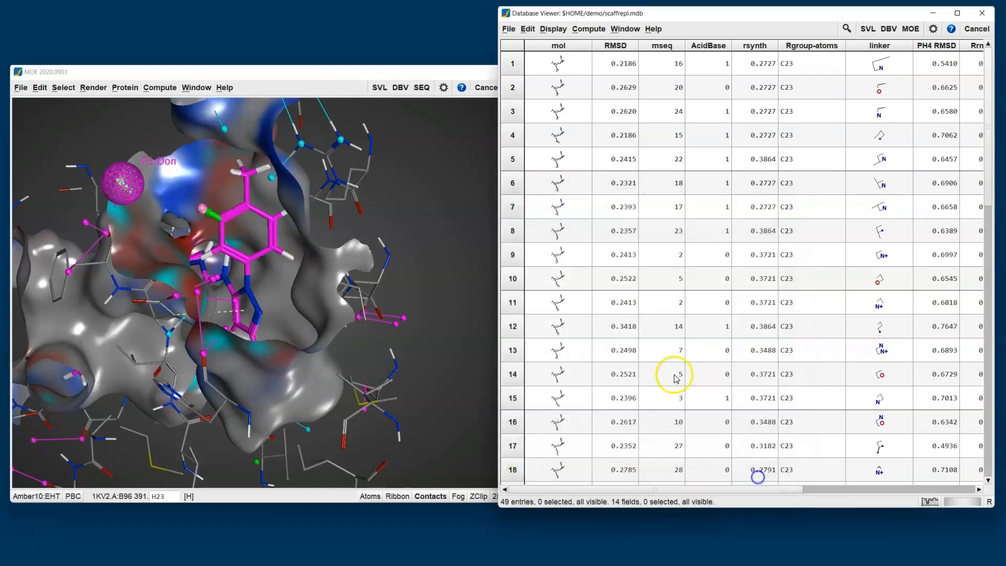